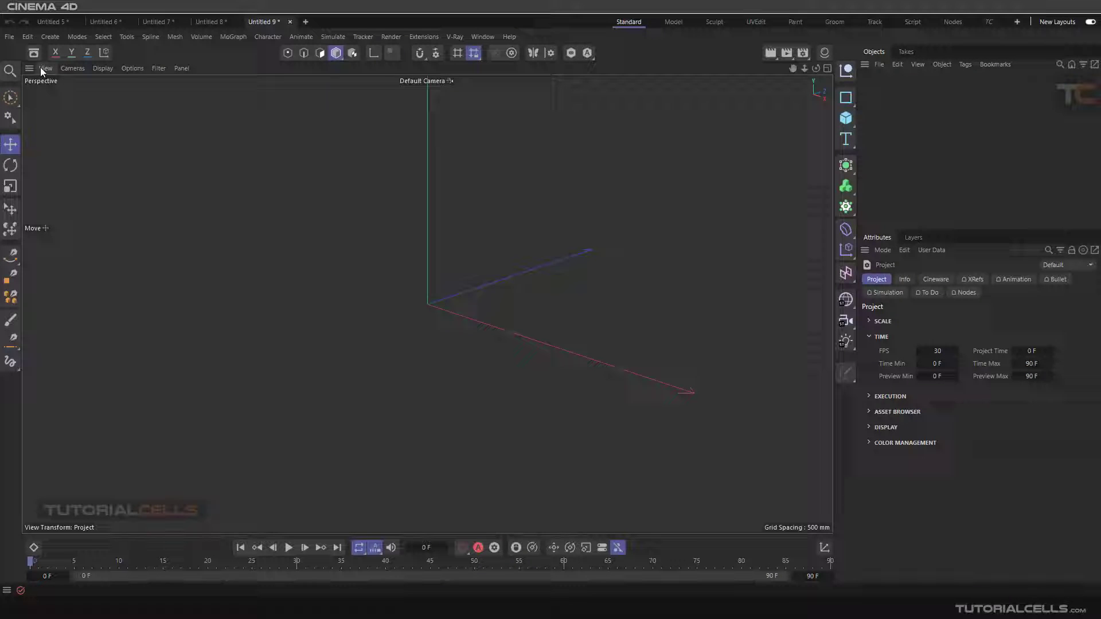
# Browse the MoGraph effector list and close it without adding anything
pyautogui.click(232, 37)
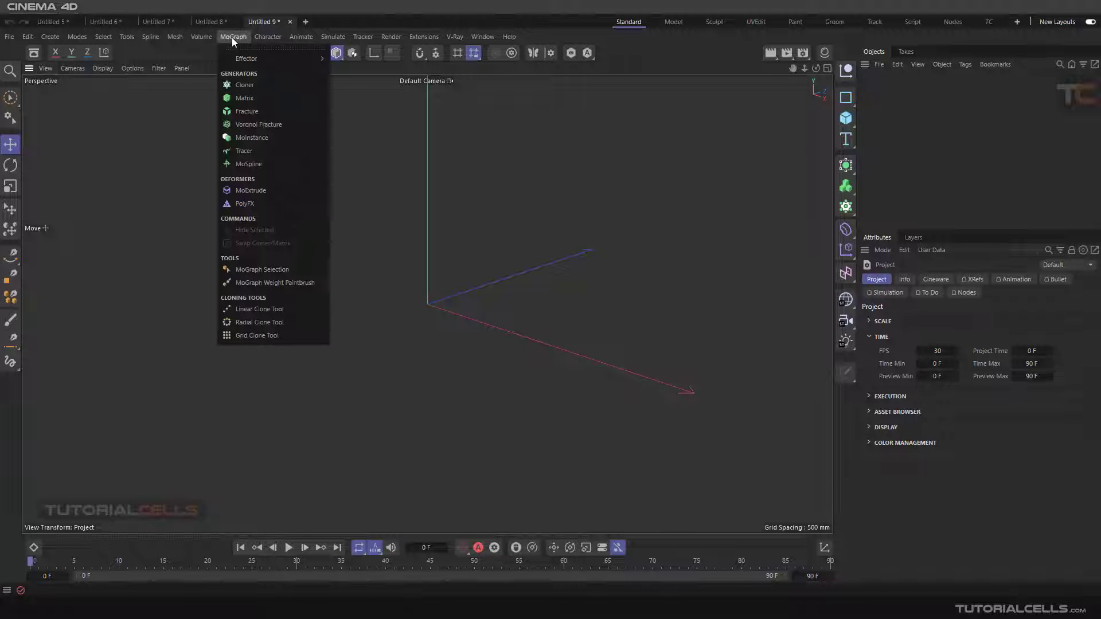
pyautogui.moveTo(245, 59)
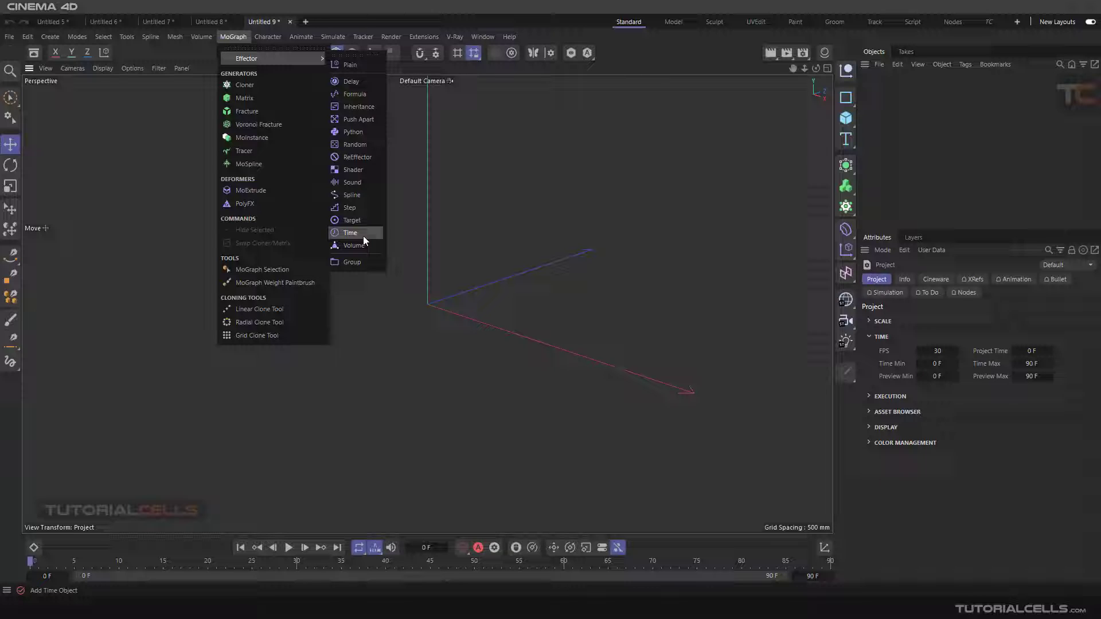
pyautogui.click(471, 254)
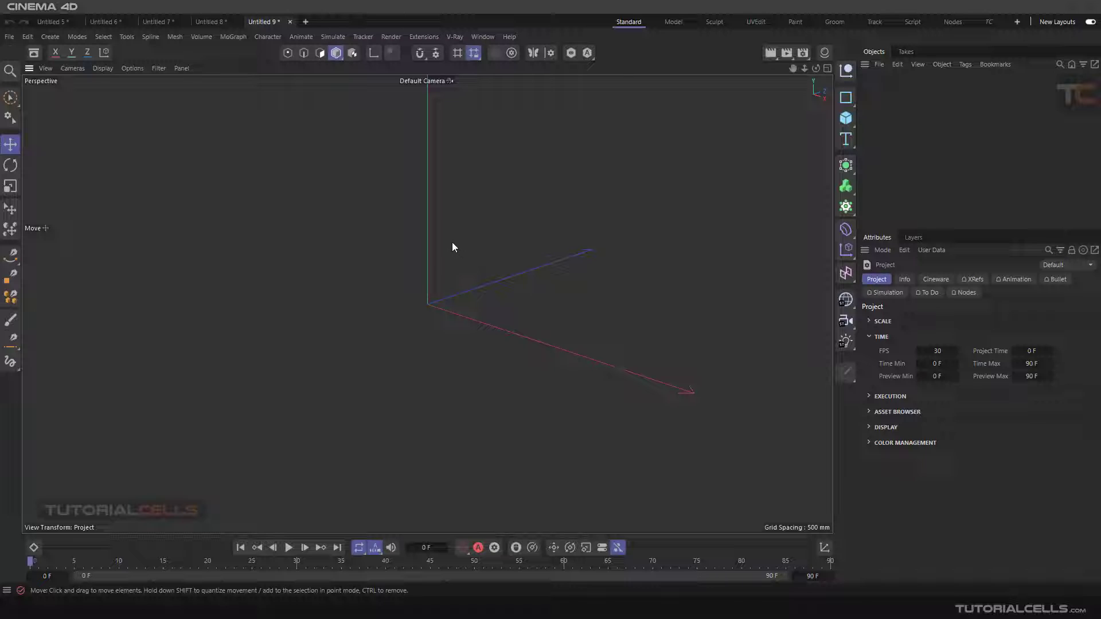
# Add a cube, scale it down small, and nest a new Time effector under it
pyautogui.click(845, 118)
pyautogui.scroll(-3, 533, 238)
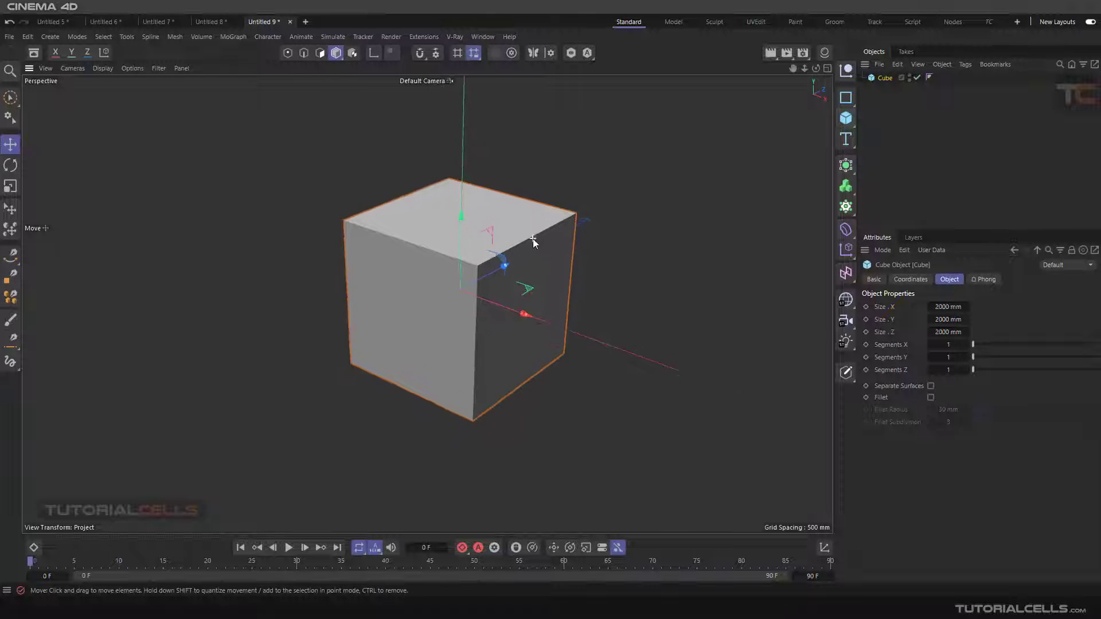
pyautogui.click(11, 186)
pyautogui.moveTo(566, 147); pyautogui.dragTo(495, 286)
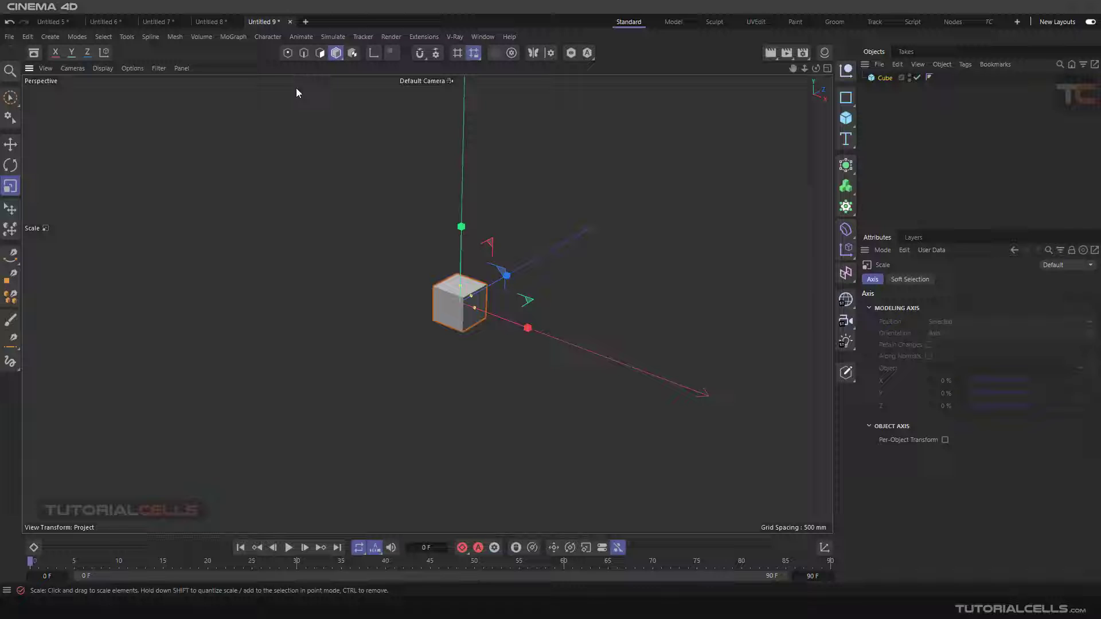
pyautogui.click(229, 38)
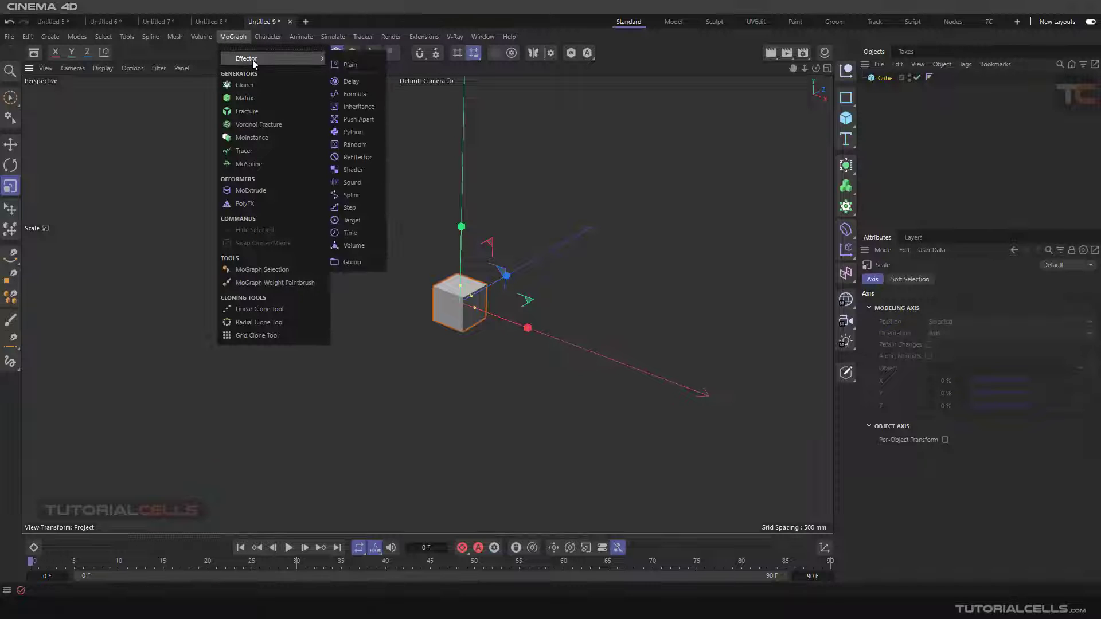
pyautogui.click(362, 234)
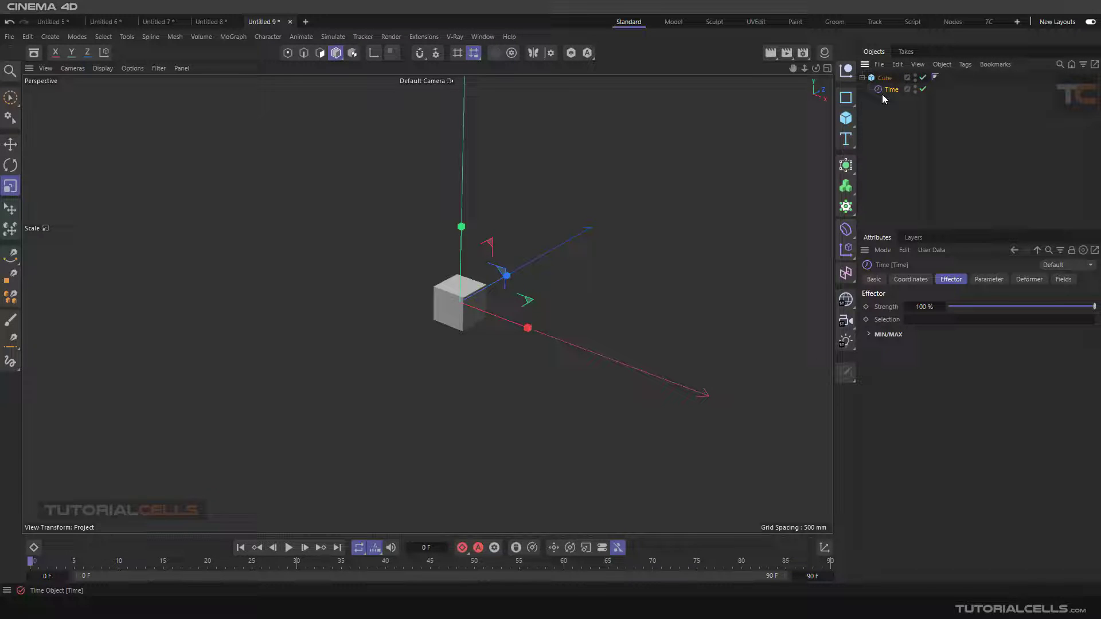
# Preview playback, then set the Time effector's Deformation mode to Object
pyautogui.click(289, 548)
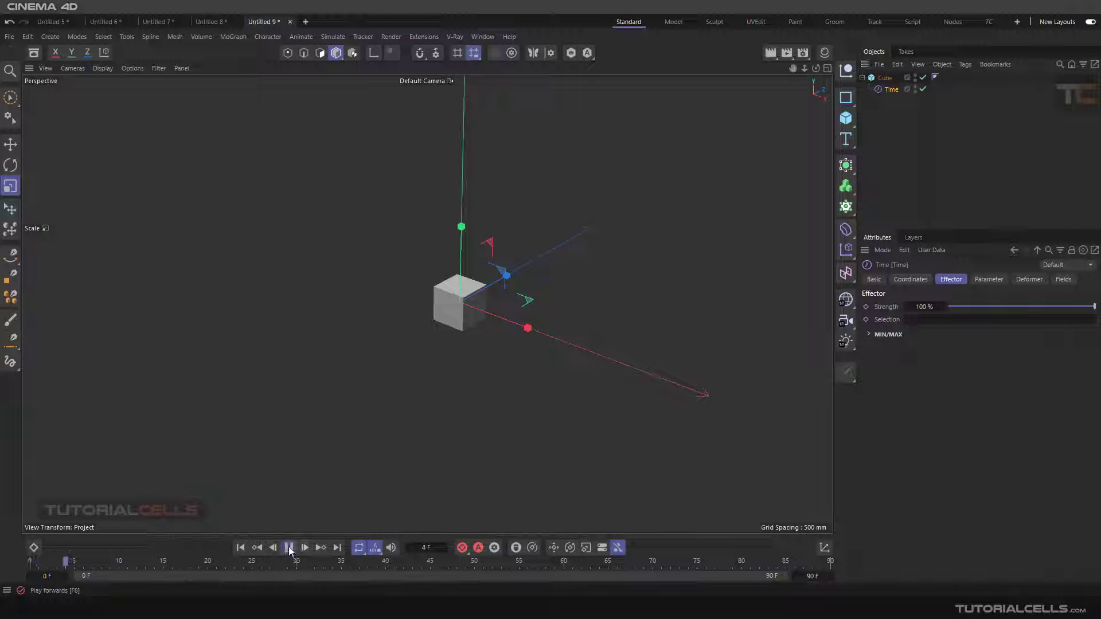
pyautogui.click(289, 547)
pyautogui.click(985, 281)
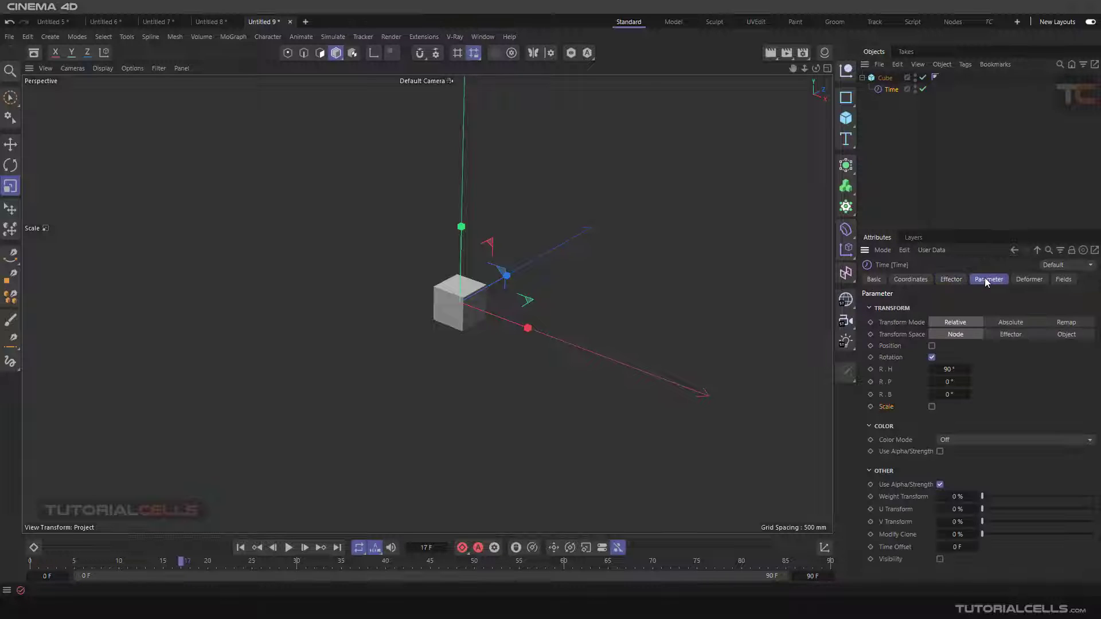
pyautogui.click(1024, 282)
pyautogui.click(987, 311)
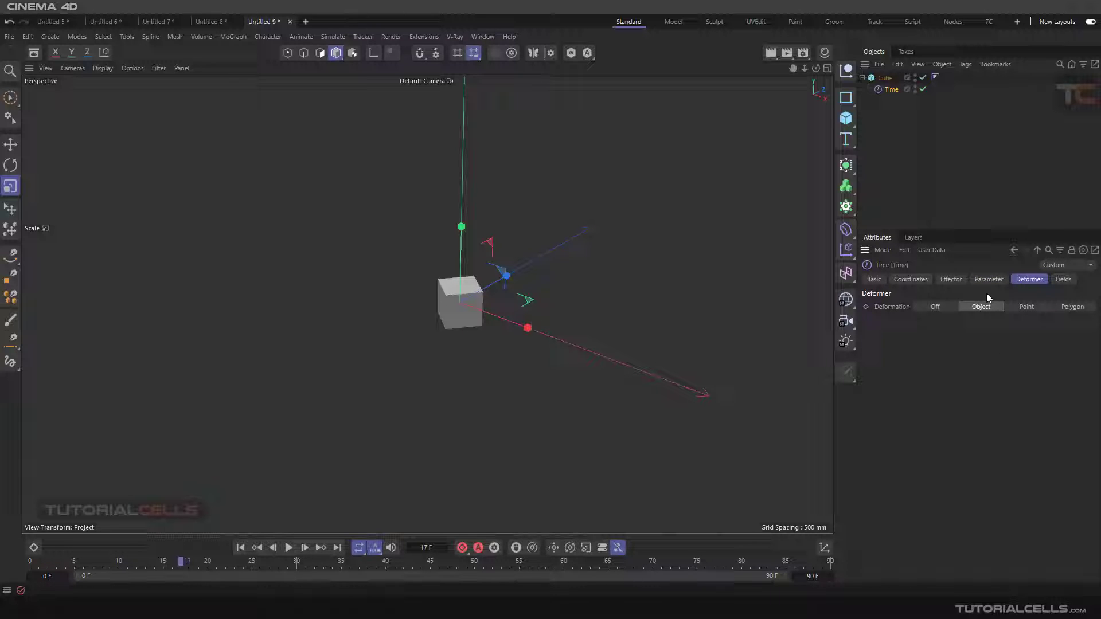
# Start playback and extend the animation end frame to 200
pyautogui.click(289, 547)
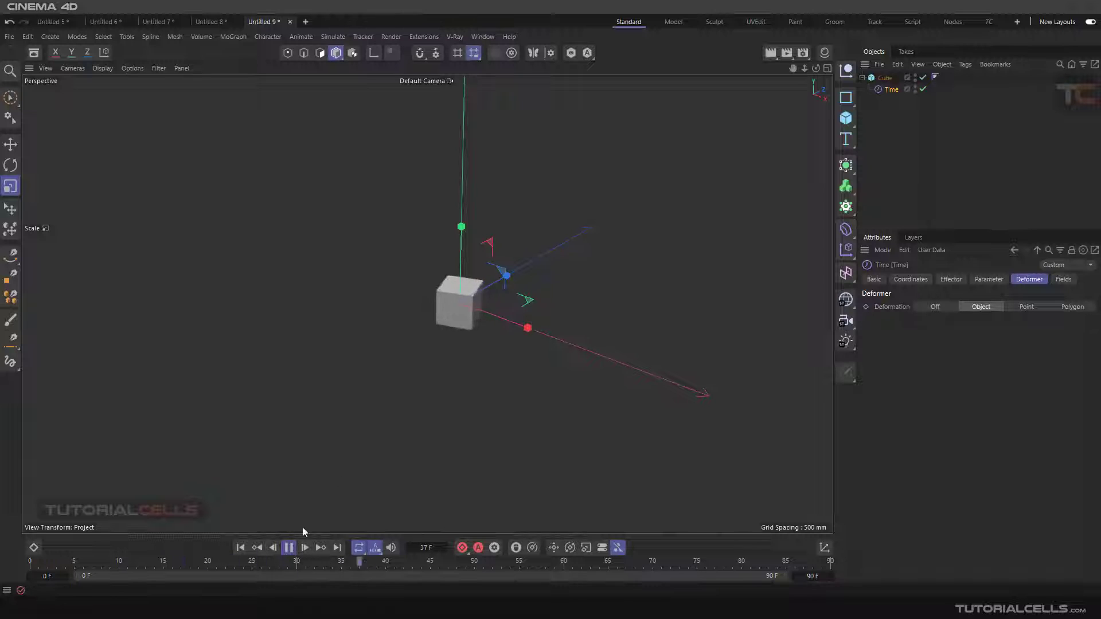
pyautogui.click(815, 576)
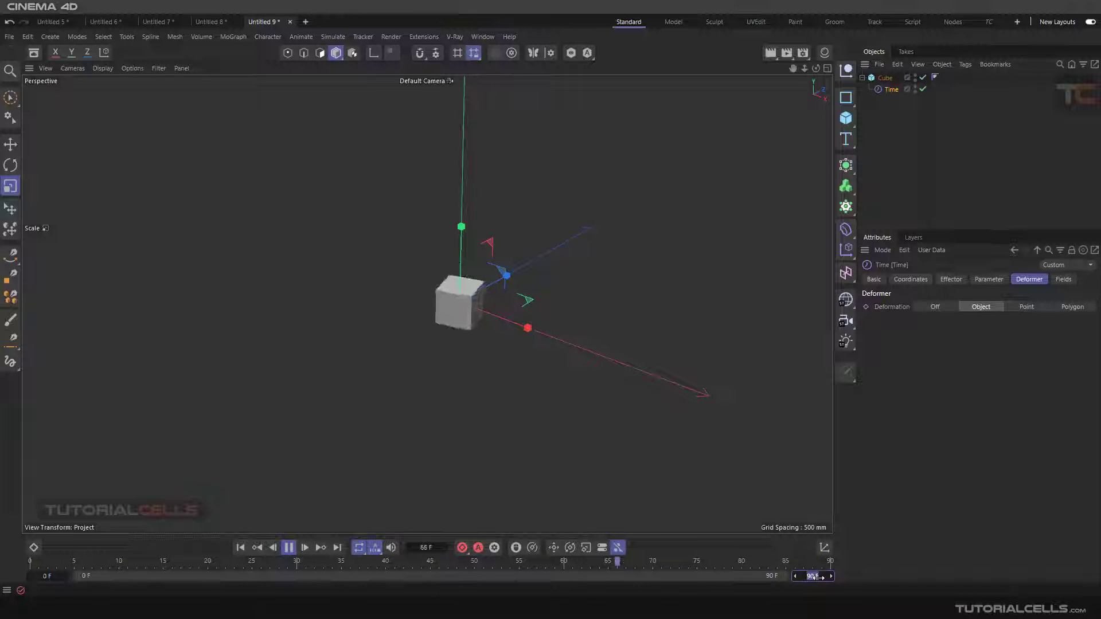
pyautogui.write('200')
pyautogui.press('Return')
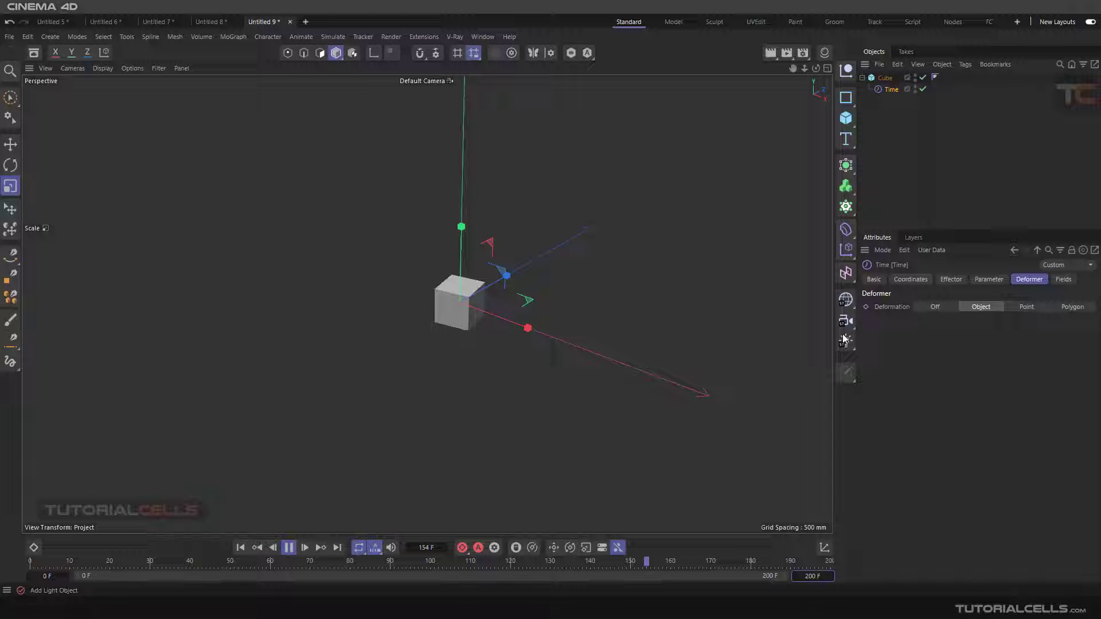
# Switch the Time effector from Rotation to Position with P.Y 500 mm
pyautogui.click(987, 280)
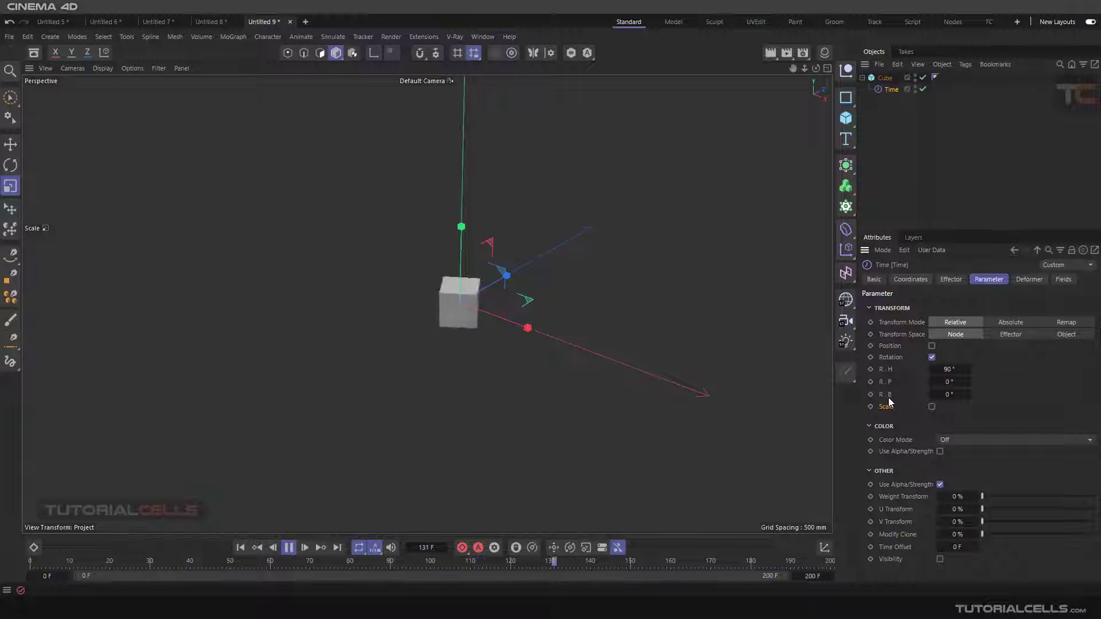
pyautogui.click(932, 358)
pyautogui.click(932, 346)
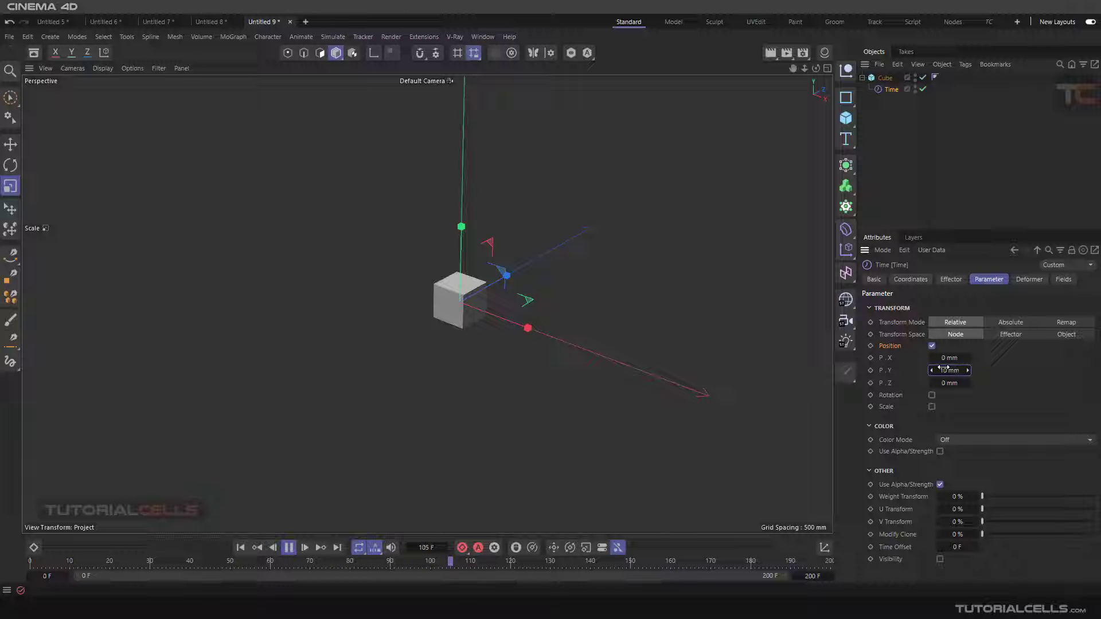
# Rewind and replay to preview the upward movement, pausing at frame 43
pyautogui.click(239, 550)
pyautogui.click(241, 549)
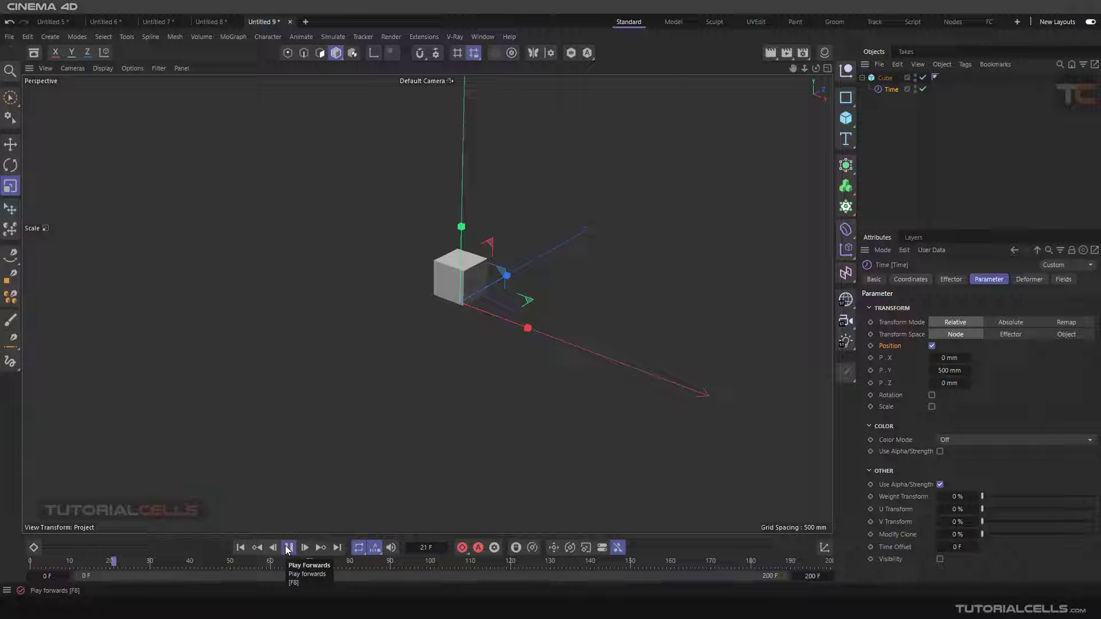
pyautogui.click(289, 548)
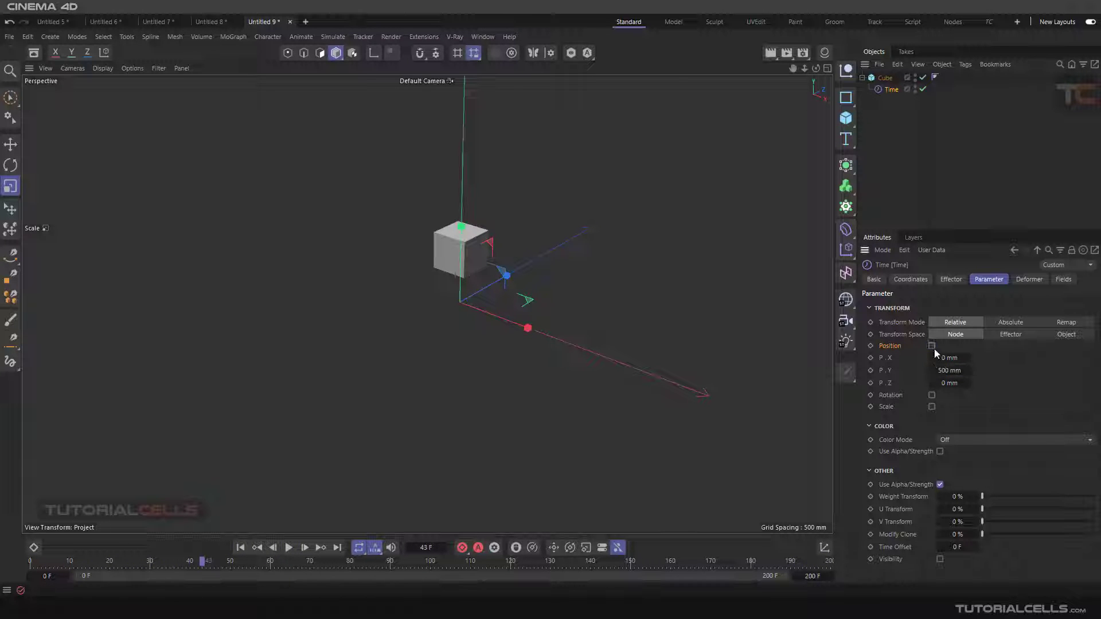
# Revert the effector to a 90° heading rotation and play to check it
pyautogui.click(932, 346)
pyautogui.click(932, 357)
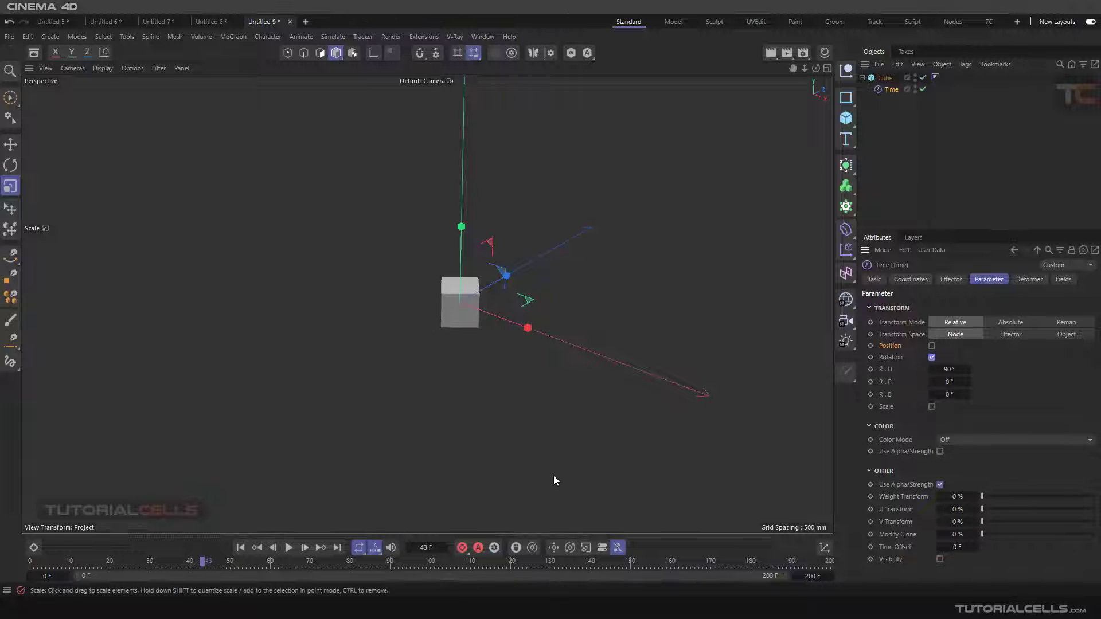
pyautogui.click(289, 549)
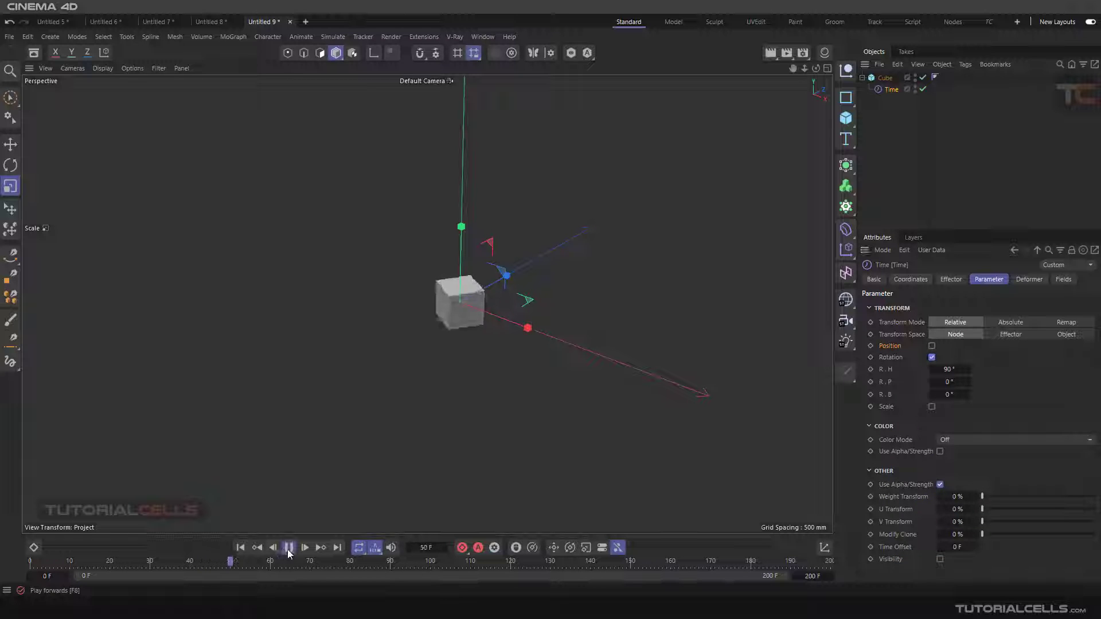
# Delete the Time effector and wrap the cube in a grid Cloner
pyautogui.click(883, 81)
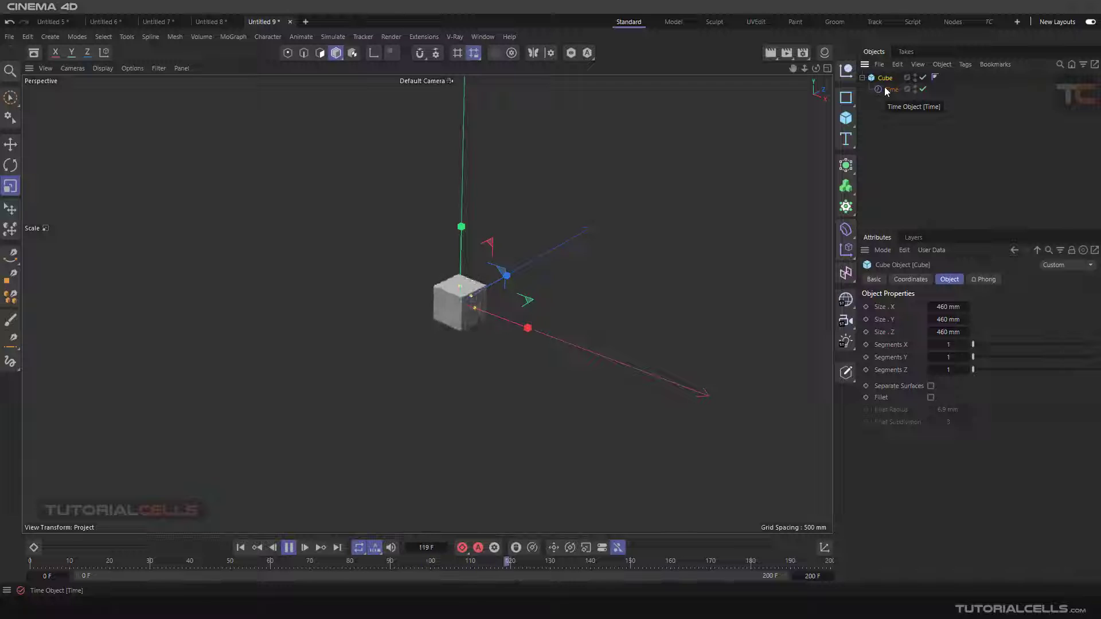
pyautogui.click(886, 91)
pyautogui.press('Delete')
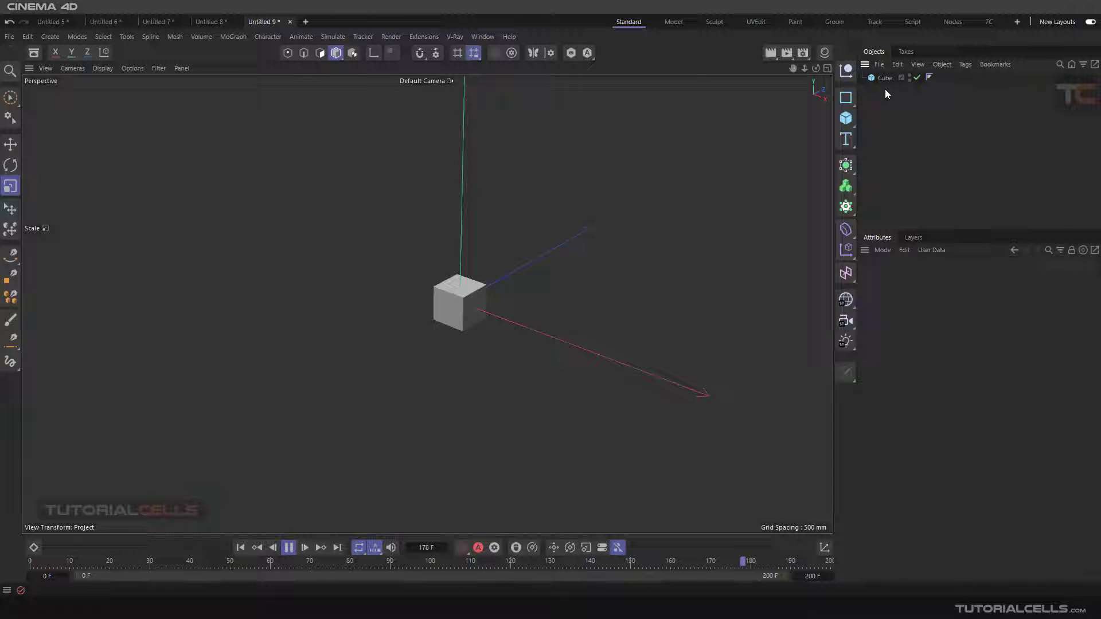
pyautogui.click(880, 78)
pyautogui.keyDown('alt'); pyautogui.click(846, 208); pyautogui.keyUp('alt')
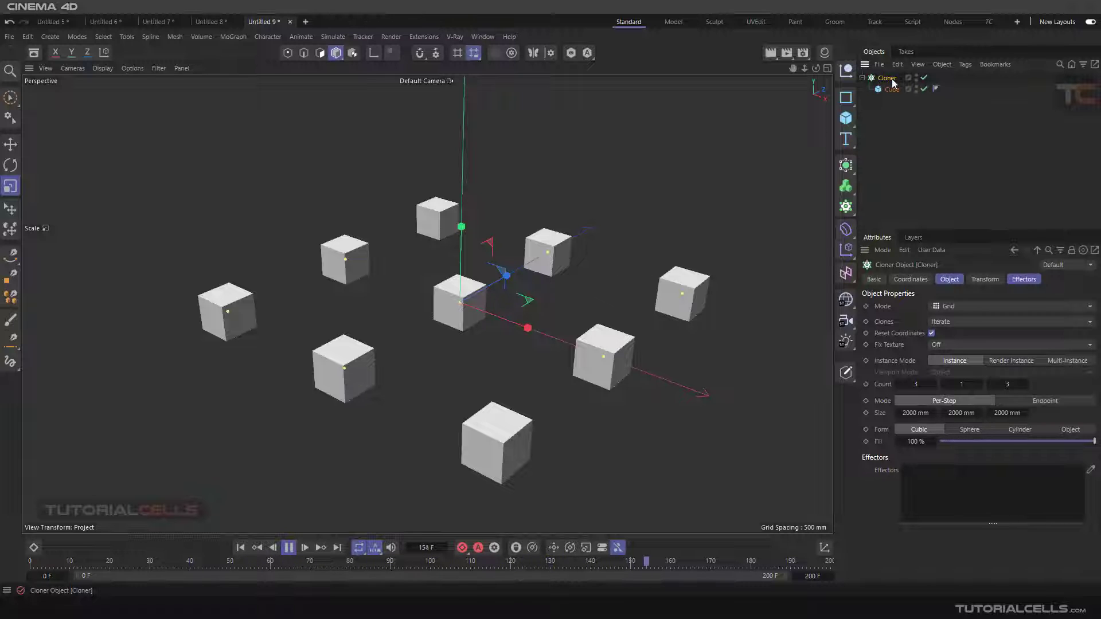
# Add a new Time effector to the scene and view its Deformer options
pyautogui.click(226, 37)
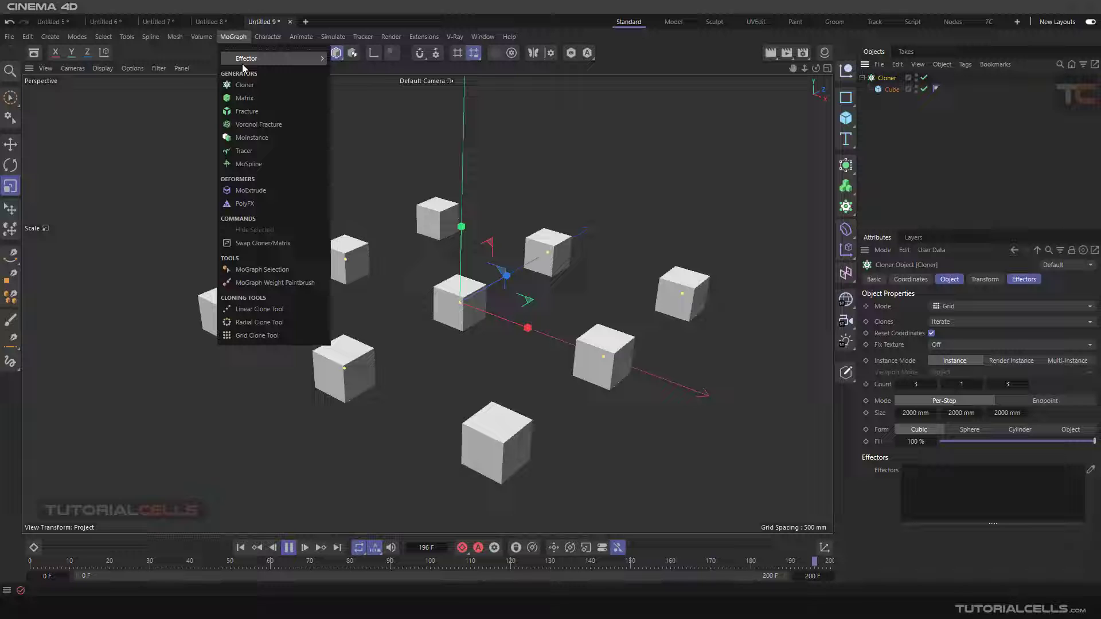
pyautogui.moveTo(319, 63)
pyautogui.click(368, 232)
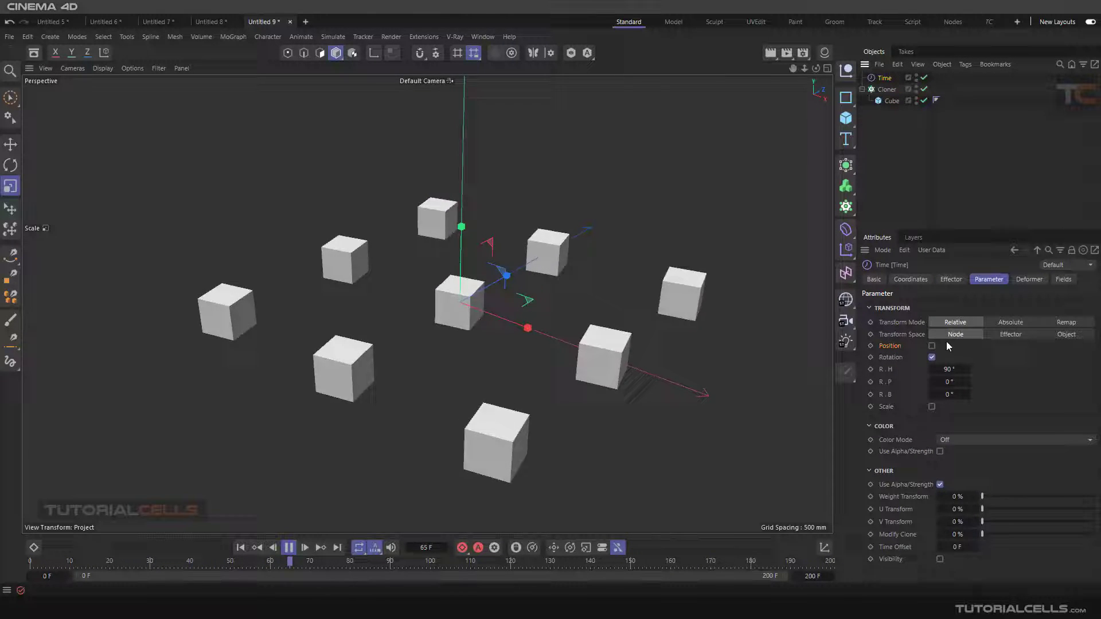
pyautogui.click(1029, 280)
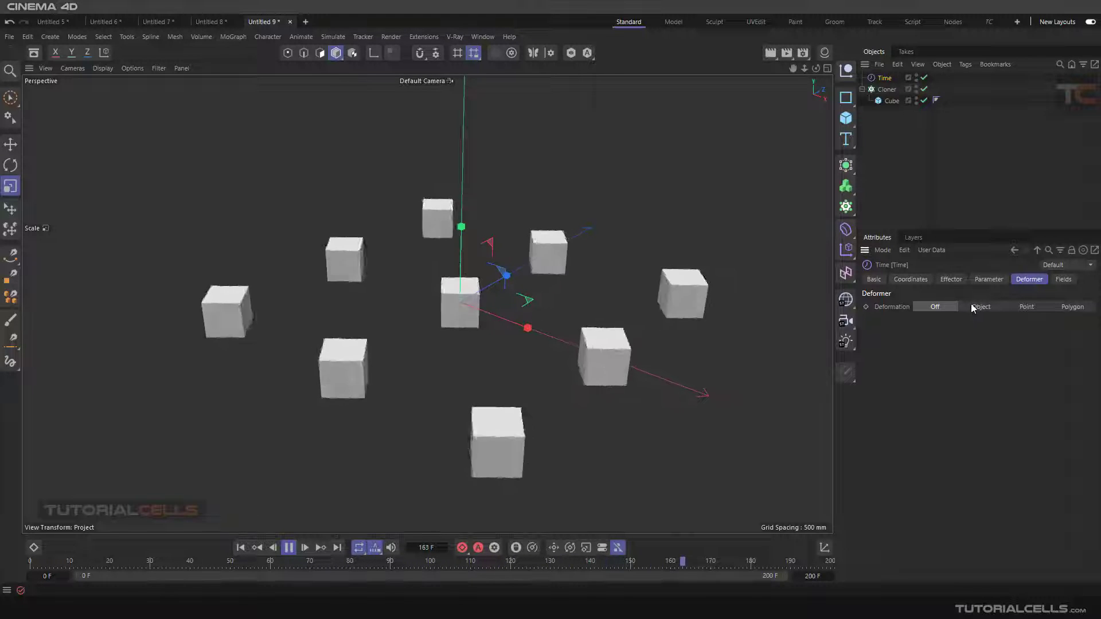
# Review the Time effector's Parameter, Effector and Coordinate tabs during playback, then stop it
pyautogui.click(978, 280)
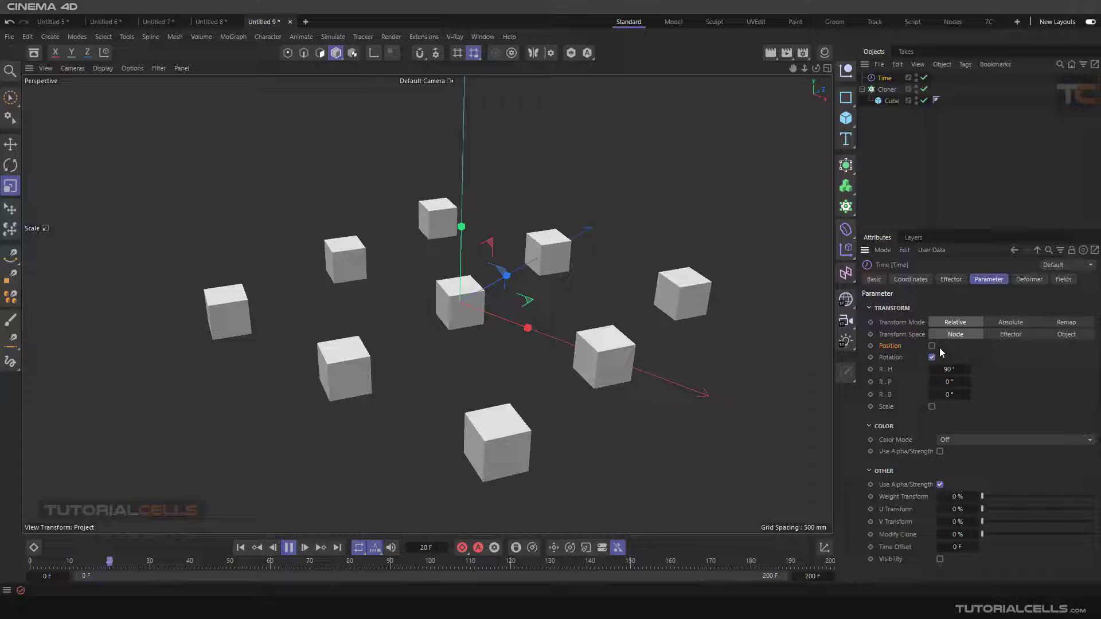
pyautogui.click(950, 280)
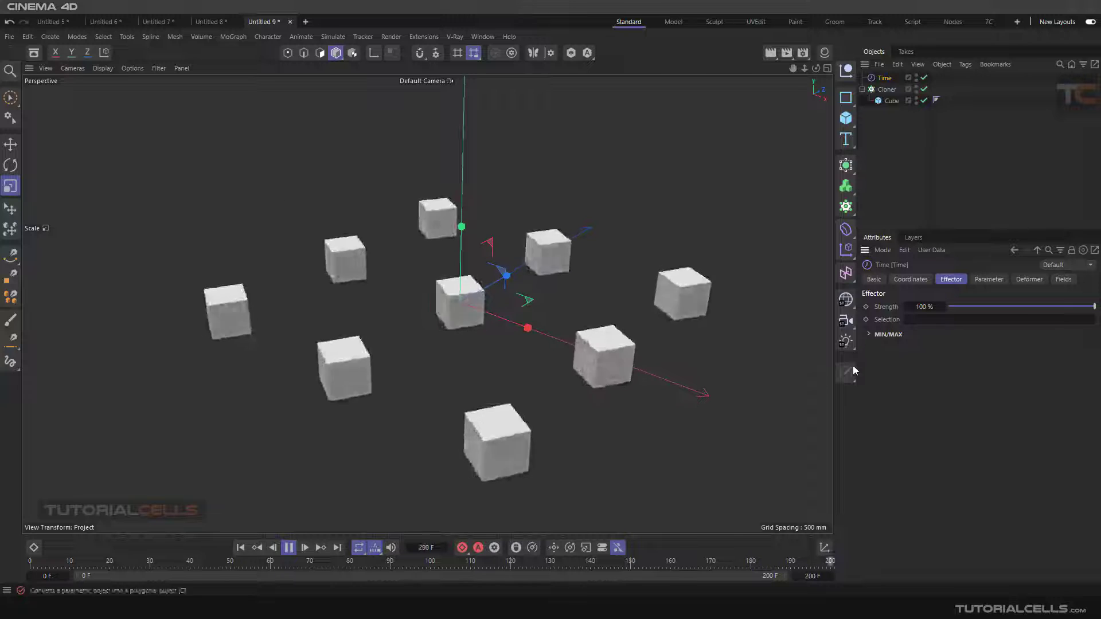
pyautogui.click(913, 278)
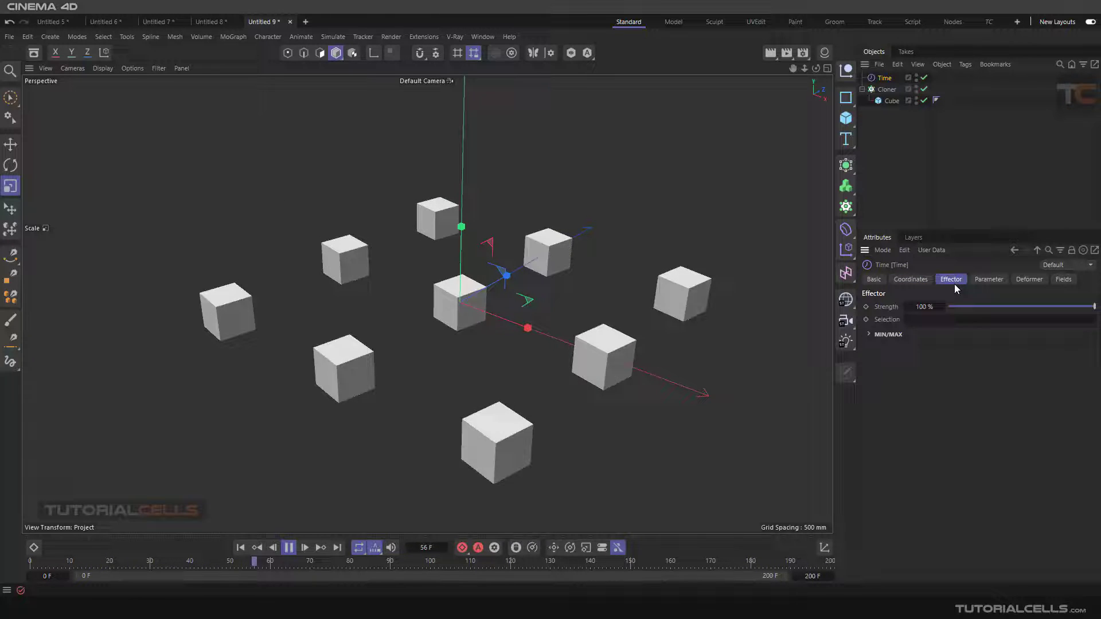
pyautogui.click(989, 279)
pyautogui.click(1029, 280)
pyautogui.click(992, 280)
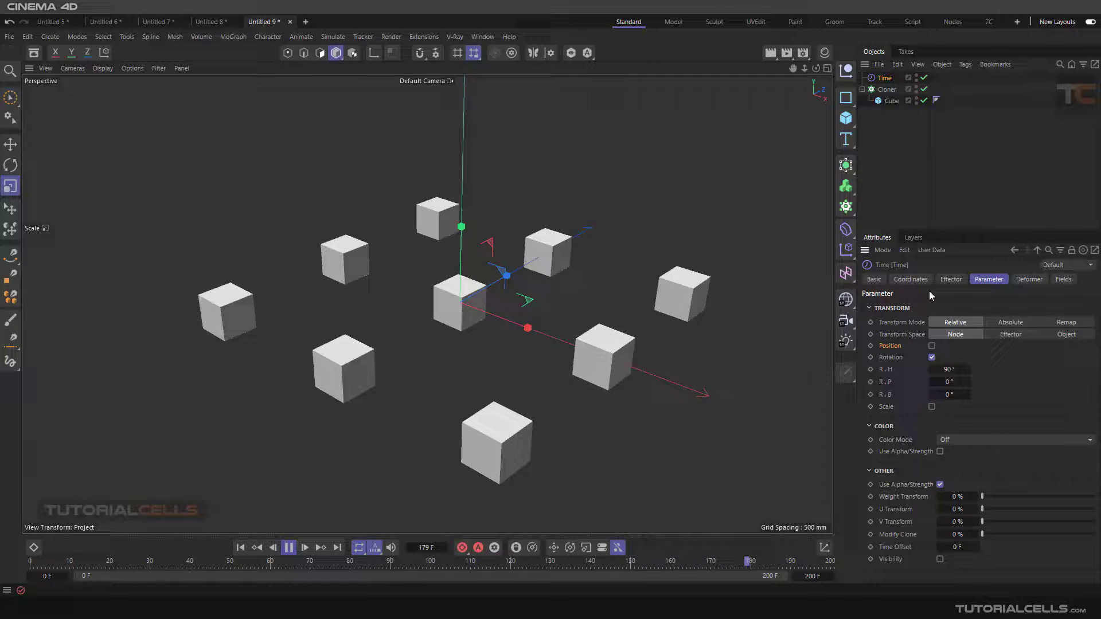
pyautogui.click(949, 280)
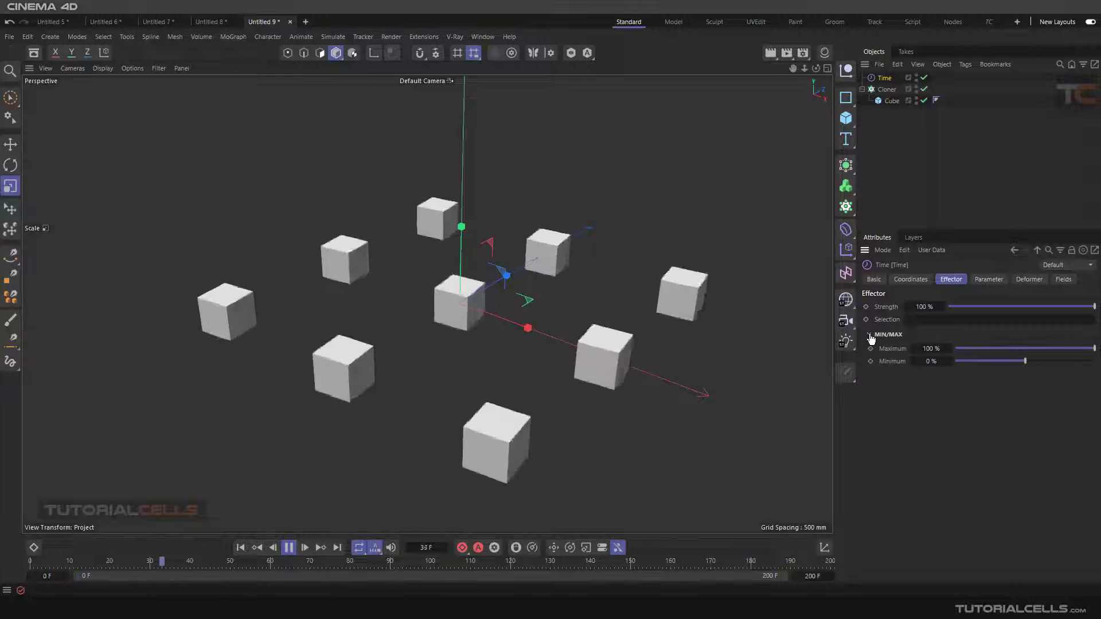
pyautogui.click(987, 281)
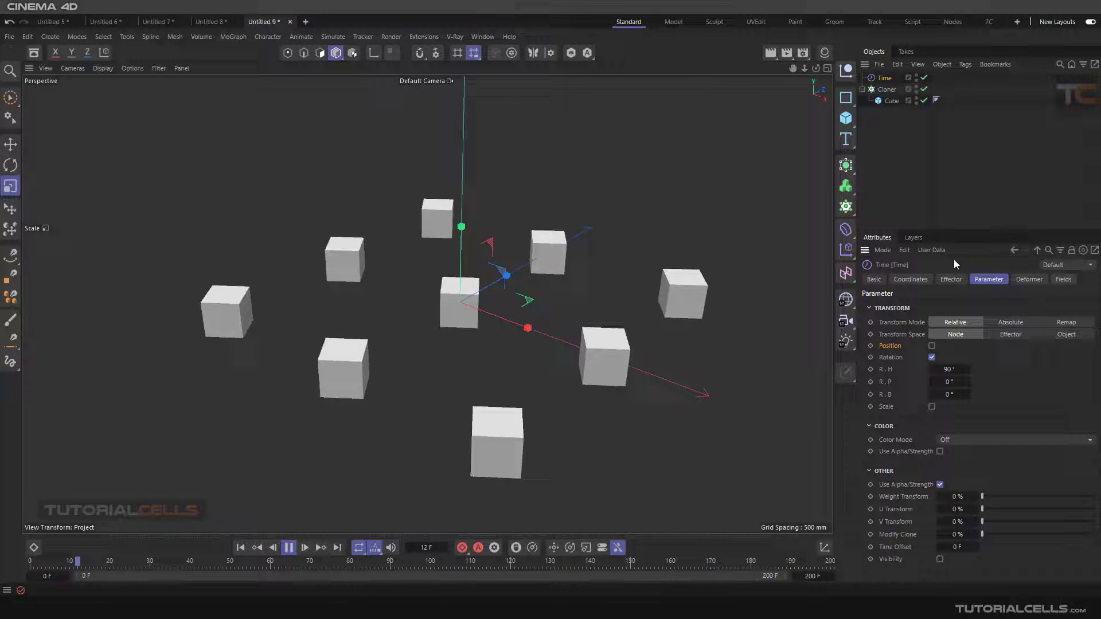
pyautogui.click(289, 548)
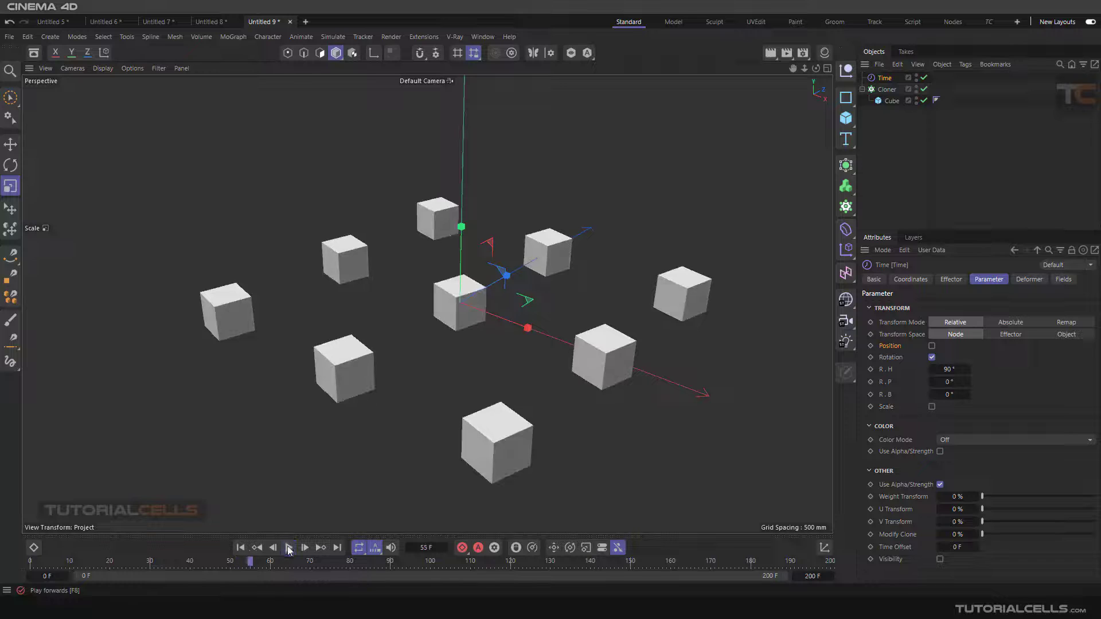
# Rewind, then set the Cloner to Endpoint mode with Count X 7 and Count Z 9
pyautogui.click(240, 548)
pyautogui.click(886, 90)
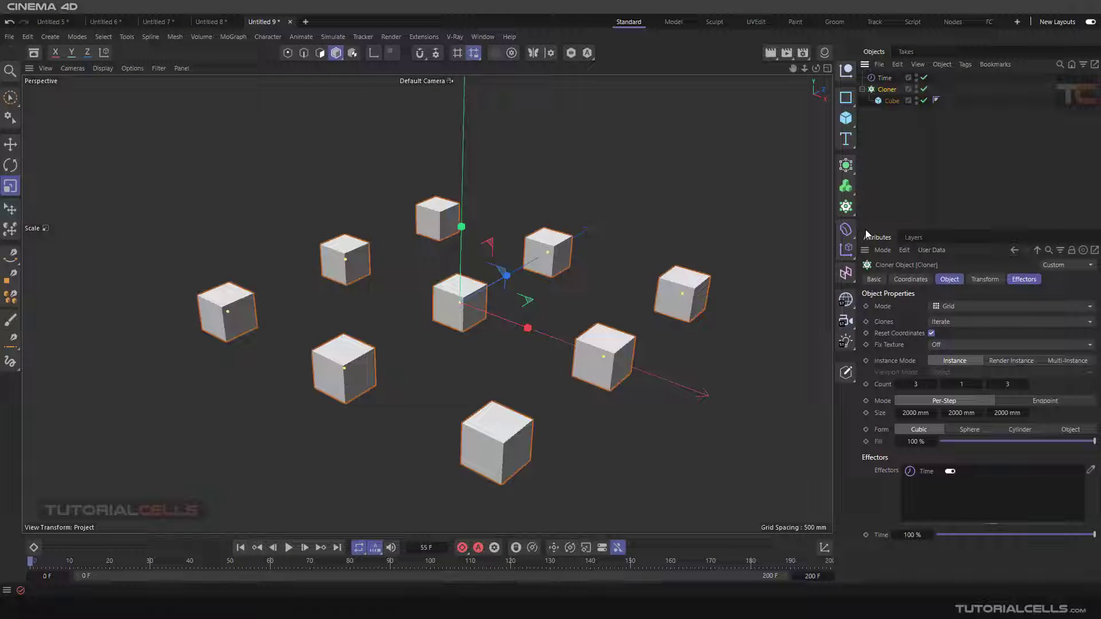
pyautogui.click(1045, 401)
pyautogui.moveTo(915, 384)
pyautogui.mouseDown()
pyautogui.moveTo(941, 384)
pyautogui.moveTo(923, 384)
pyautogui.mouseUp()
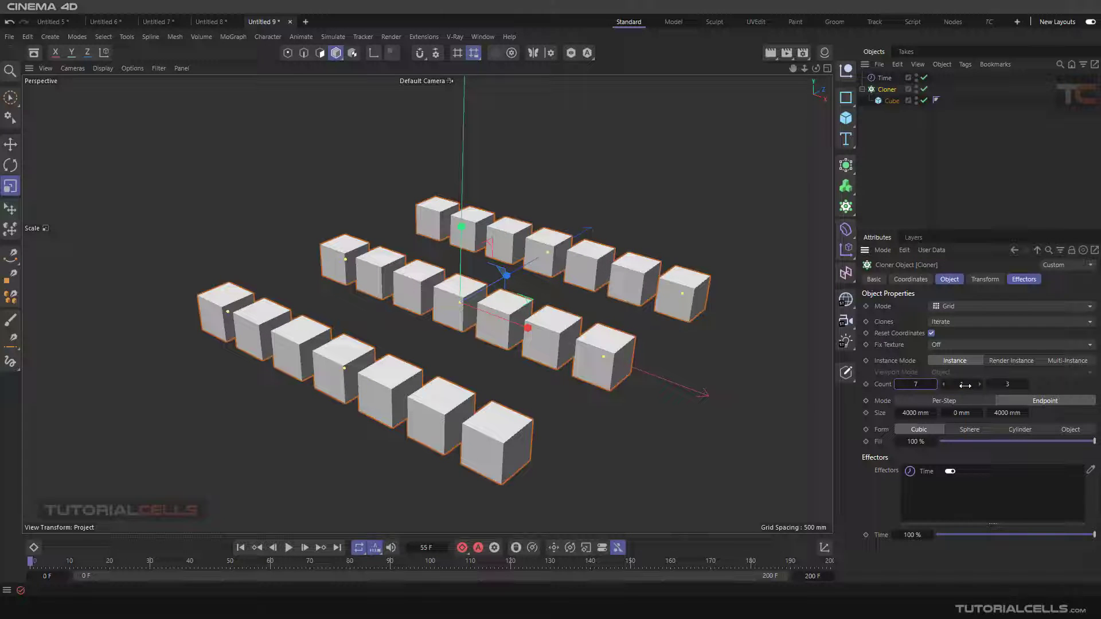
pyautogui.moveTo(1010, 384); pyautogui.dragTo(1026, 384)
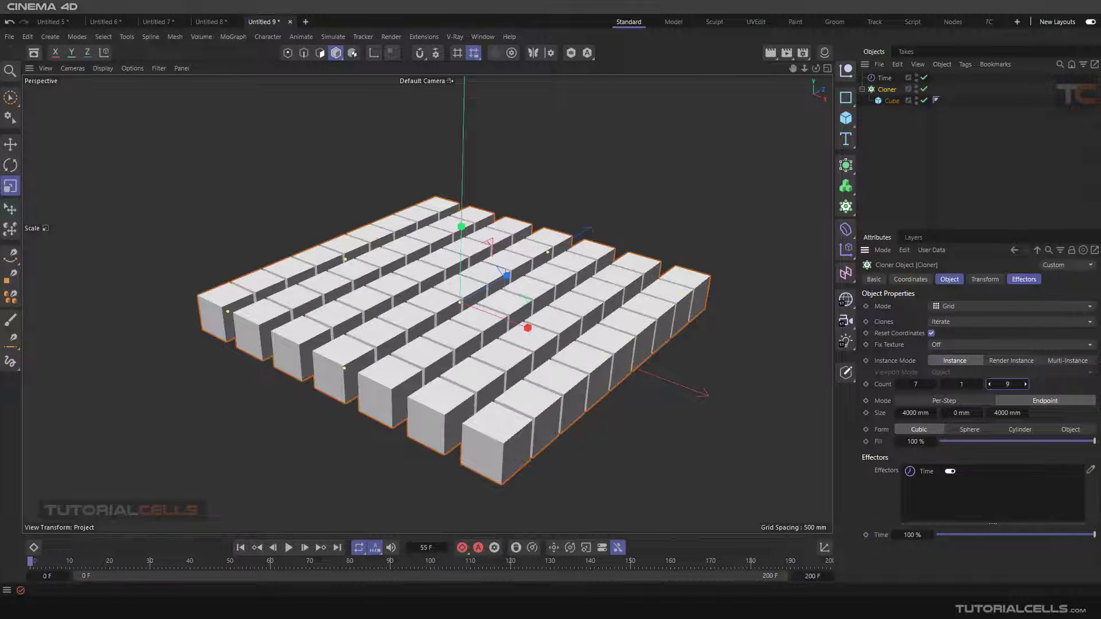
# Switch the Time effector from Rotation to Position, raising the cubes 500 mm on Y
pyautogui.click(884, 79)
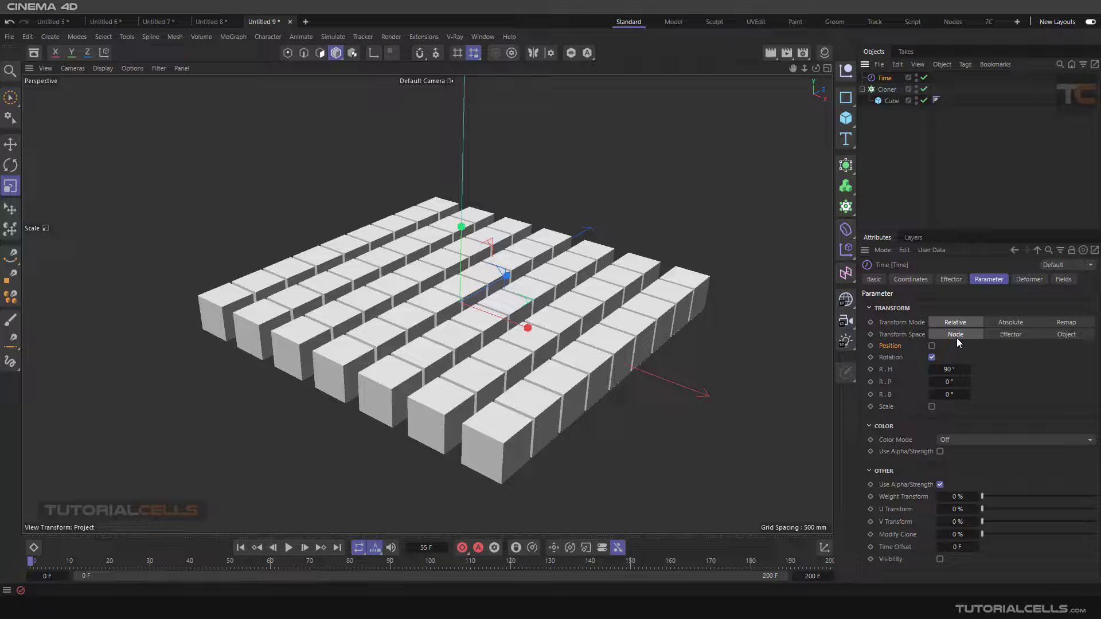
pyautogui.click(932, 357)
pyautogui.click(932, 346)
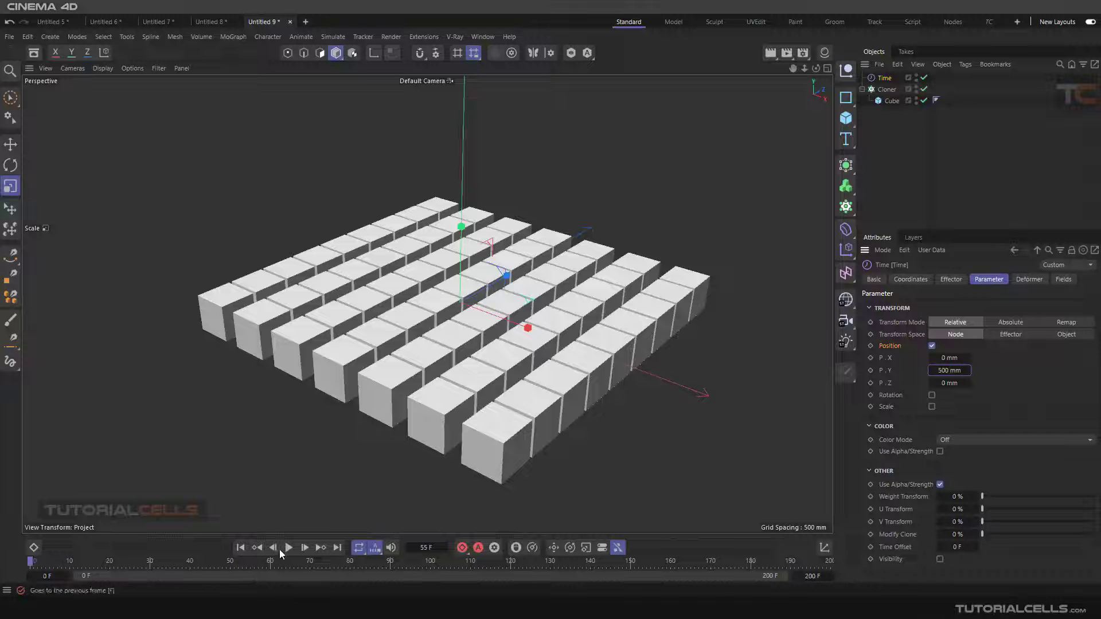
# Step back four frames and return to the start to check the rise
pyautogui.click(279, 550)
pyautogui.click(276, 550)
pyautogui.click(273, 550)
pyautogui.click(269, 551)
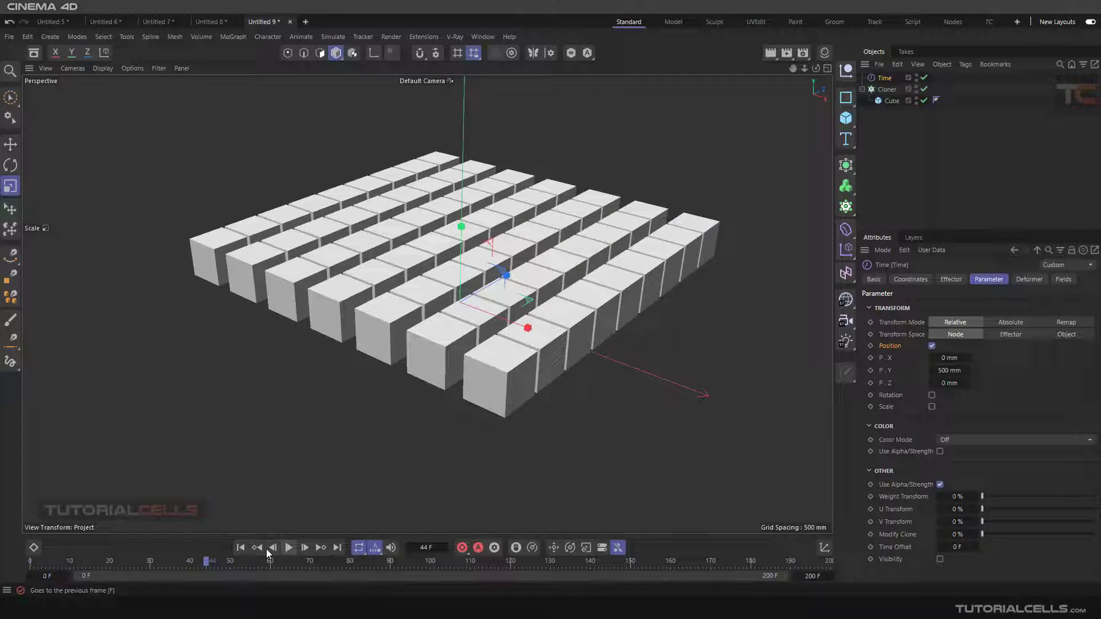
pyautogui.click(242, 549)
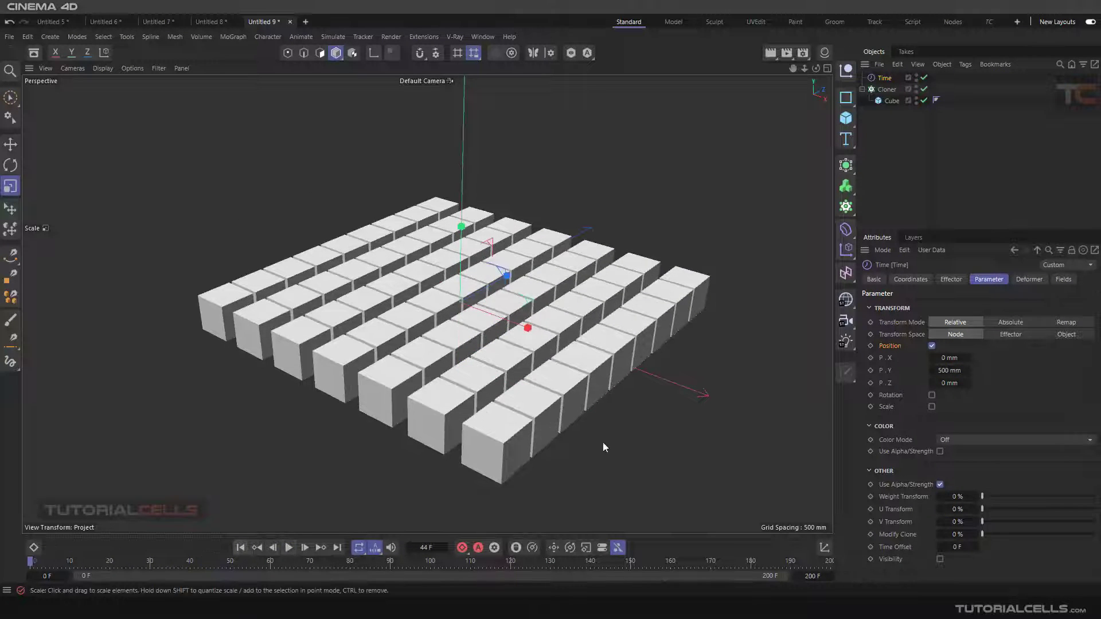
# Add a Box Field in the Time effector's Fields tab, then play and orbit to watch cubes rise
pyautogui.click(1064, 281)
pyautogui.click(893, 392)
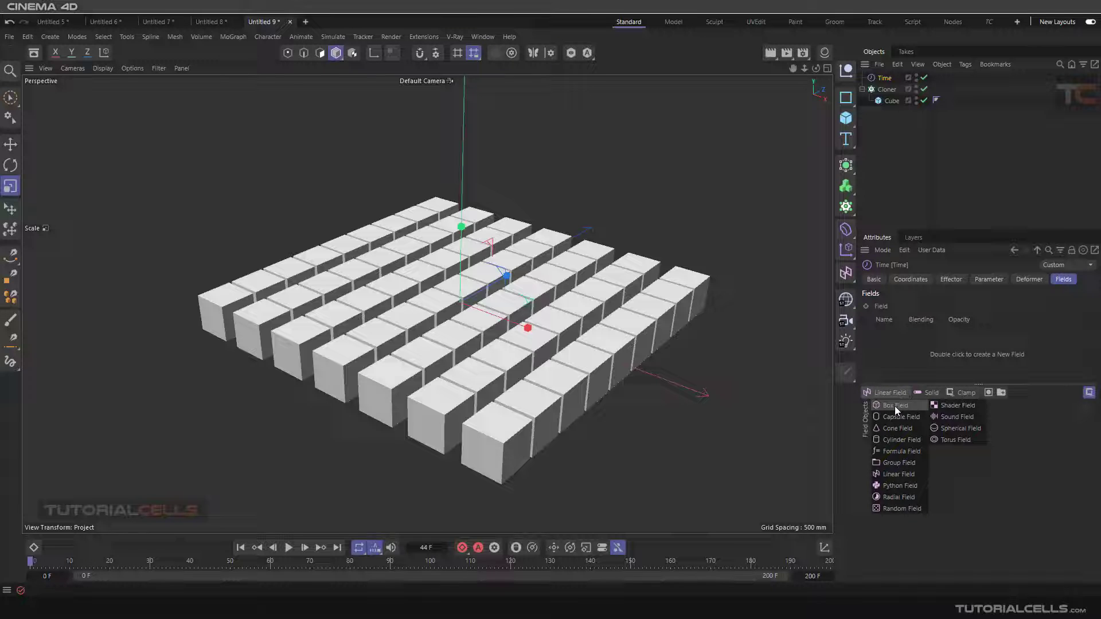
pyautogui.click(895, 406)
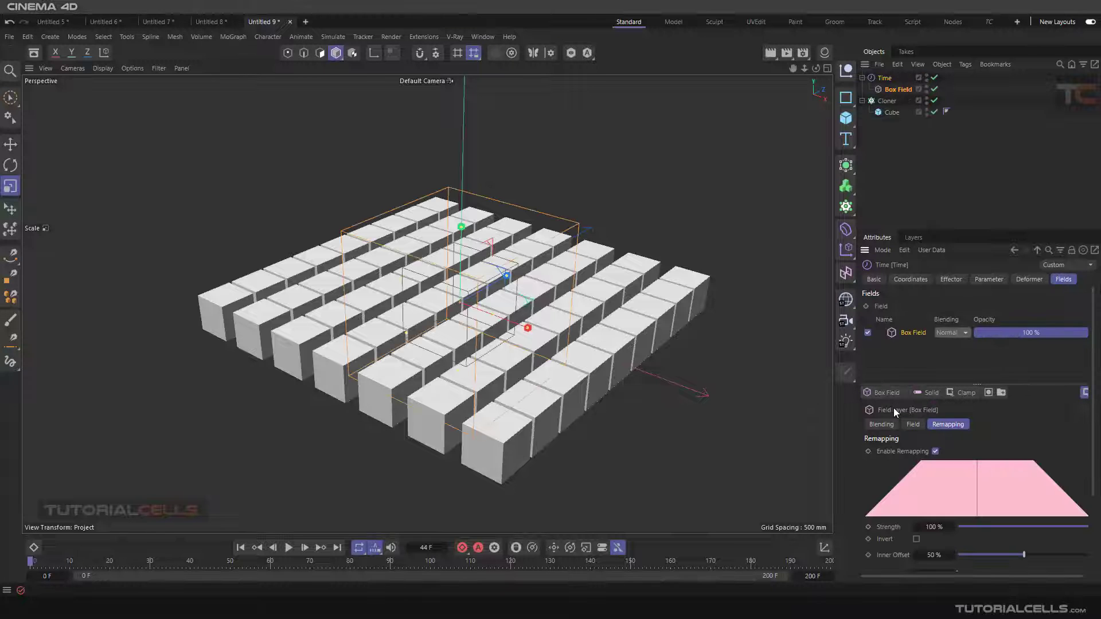
pyautogui.click(288, 549)
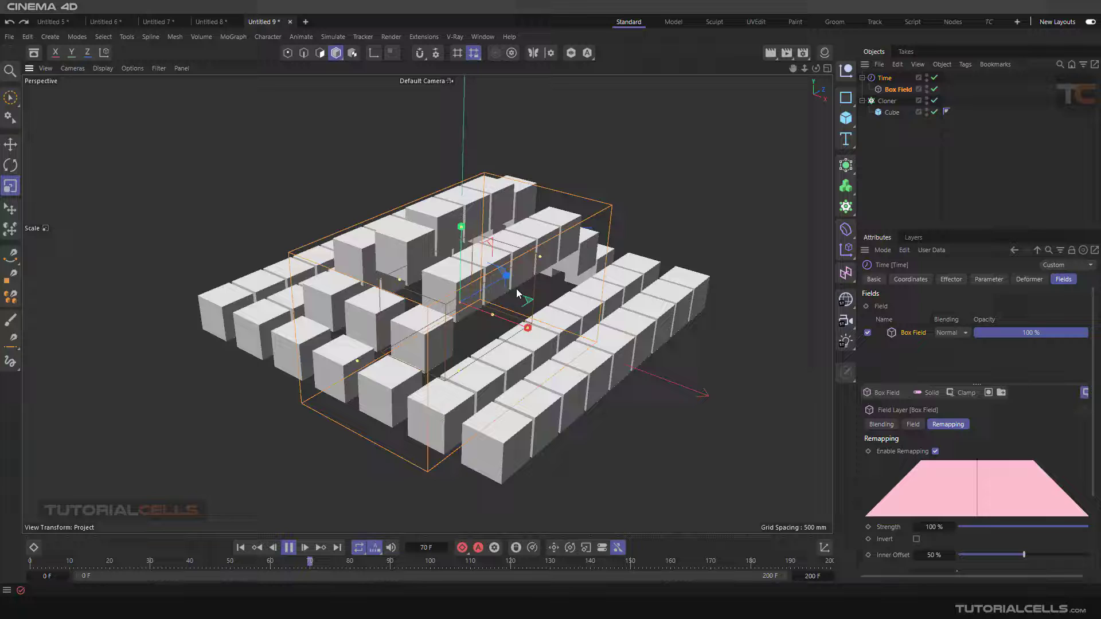
pyautogui.keyDown('alt'); pyautogui.moveTo(518, 295); pyautogui.dragTo(582, 305); pyautogui.keyUp('alt')
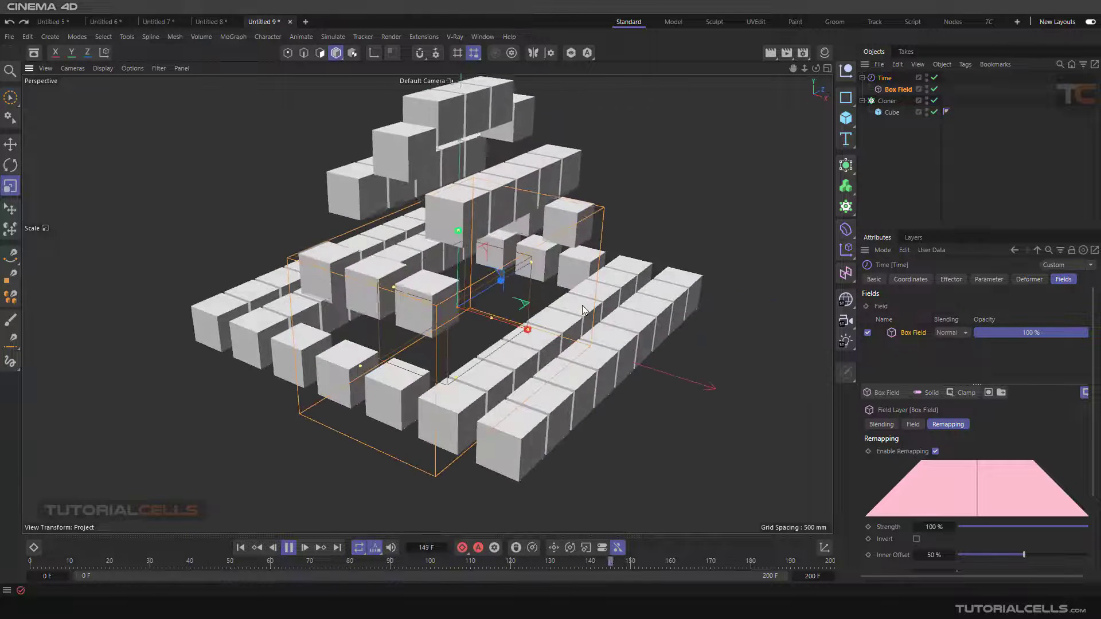
# Drag the Box Field across the cube grid, then pause and rewind to frame 0
pyautogui.click(889, 92)
pyautogui.press('e')
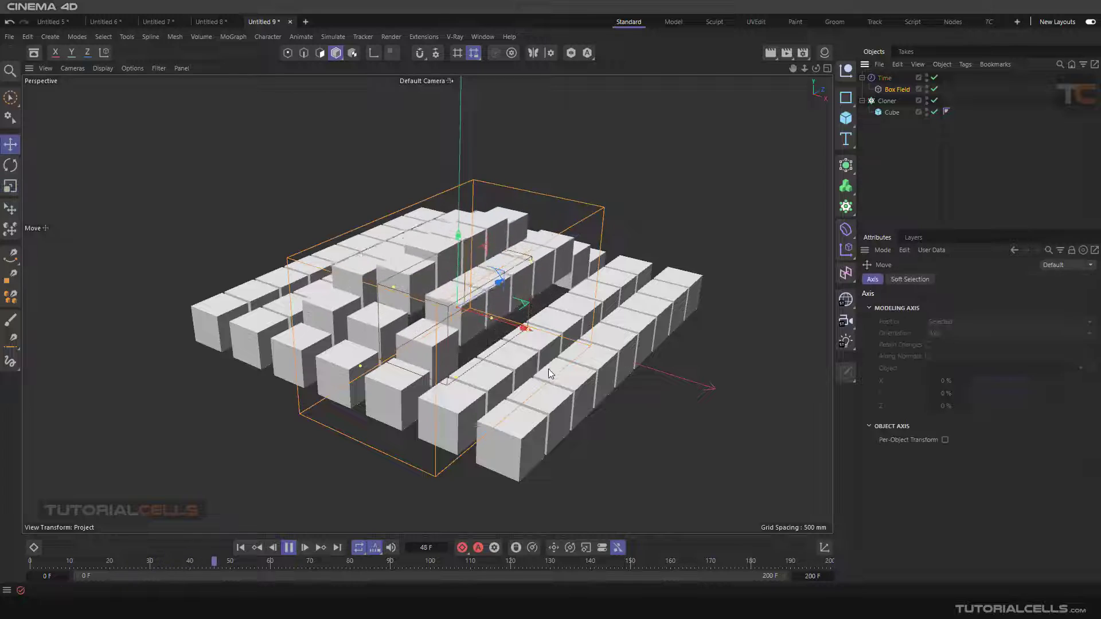
pyautogui.moveTo(549, 374); pyautogui.dragTo(582, 341)
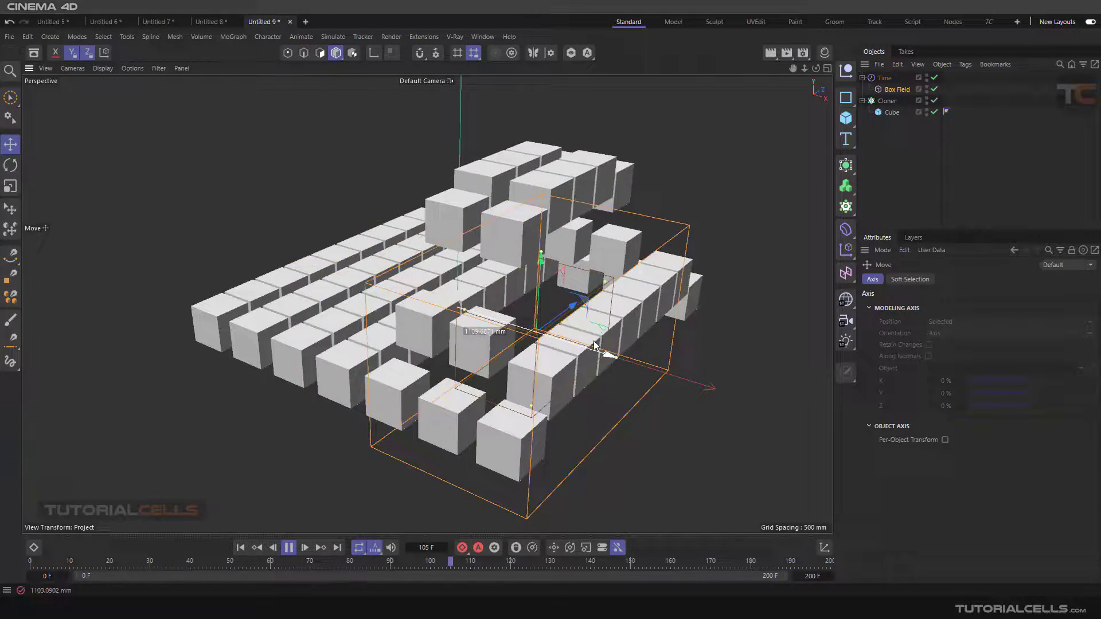
pyautogui.moveTo(594, 344); pyautogui.dragTo(527, 309)
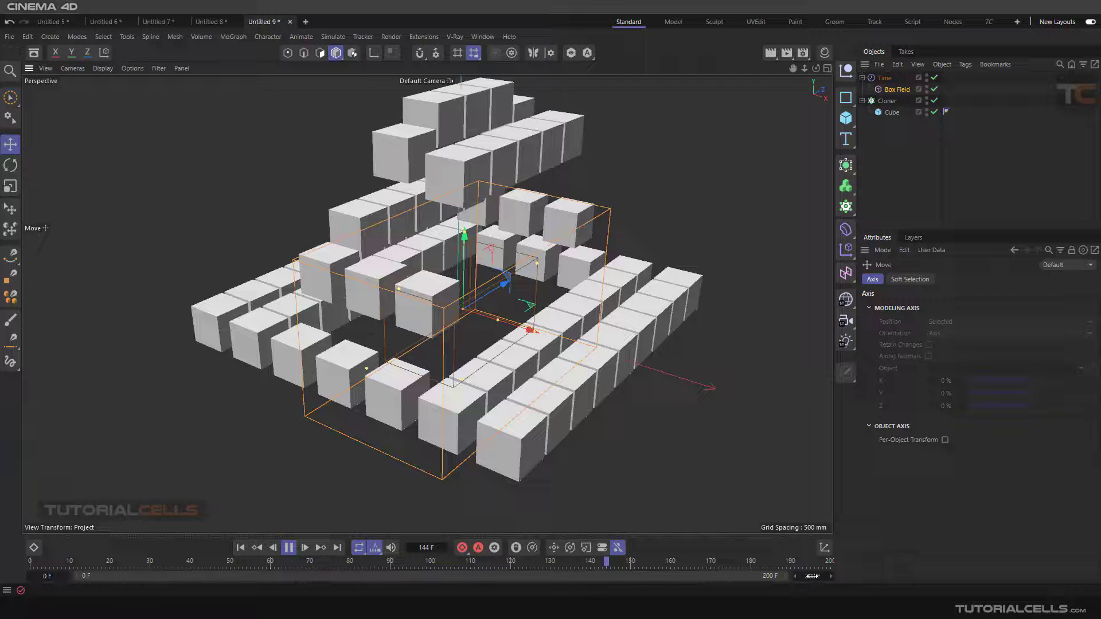
pyautogui.click(269, 548)
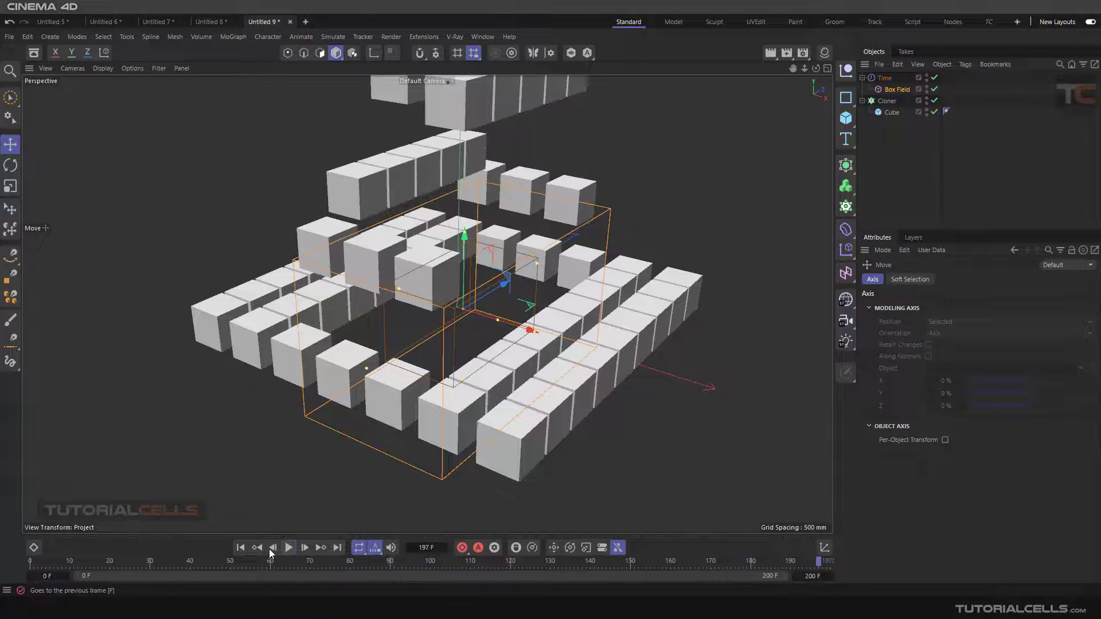
pyautogui.click(241, 549)
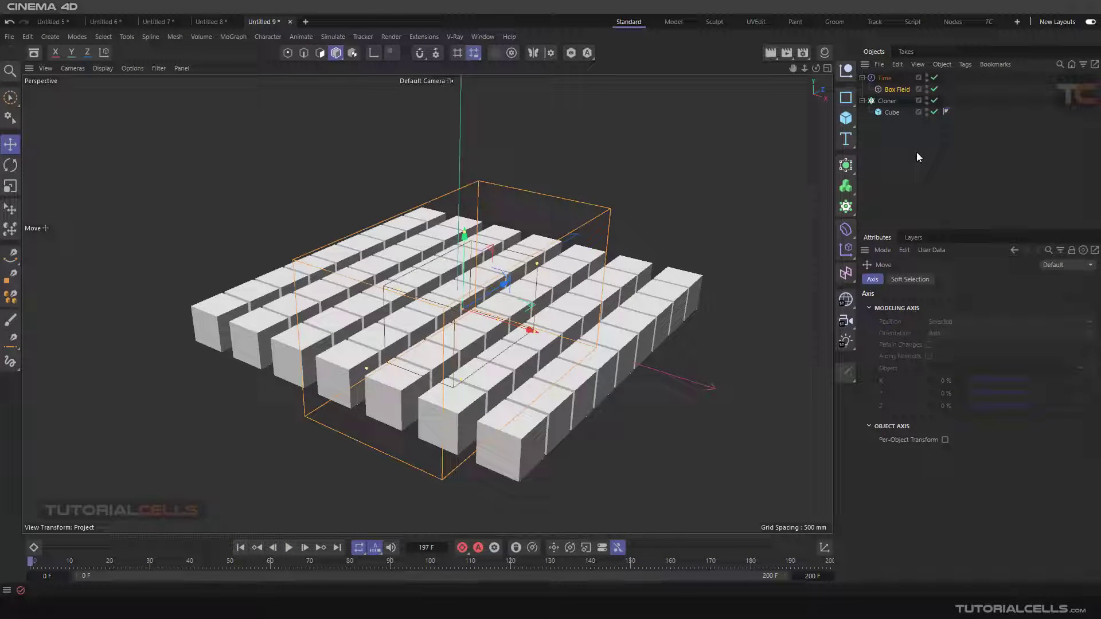